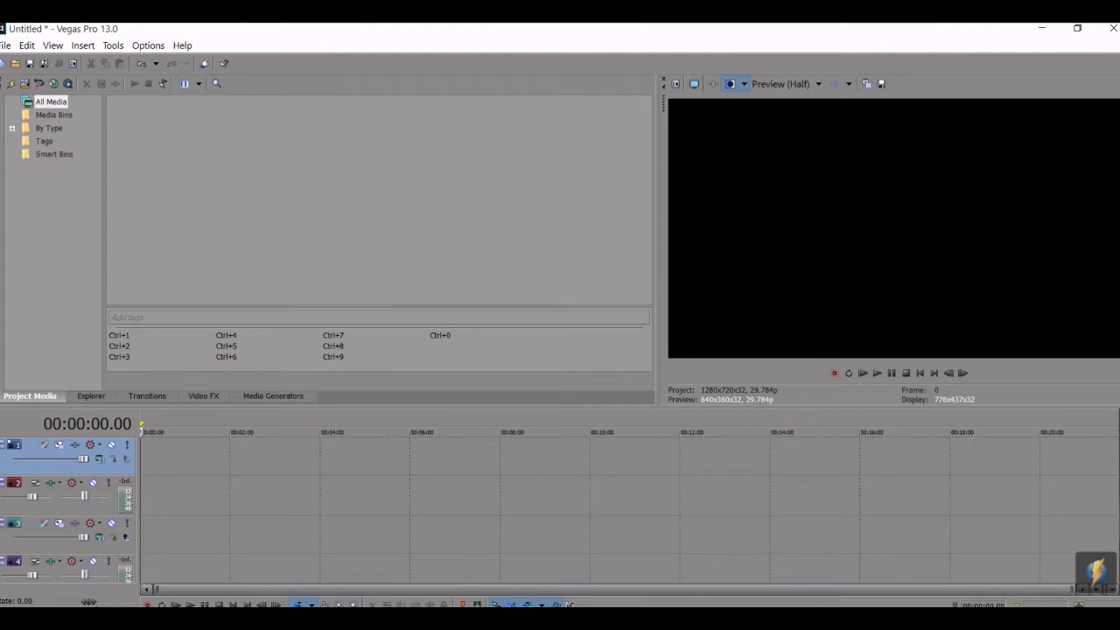
Step: Import 'TTFAF Pass Brutal Mode Screen.mp4' into the project media via File > Import > Media
click(5, 45)
click(5, 45)
click(5, 46)
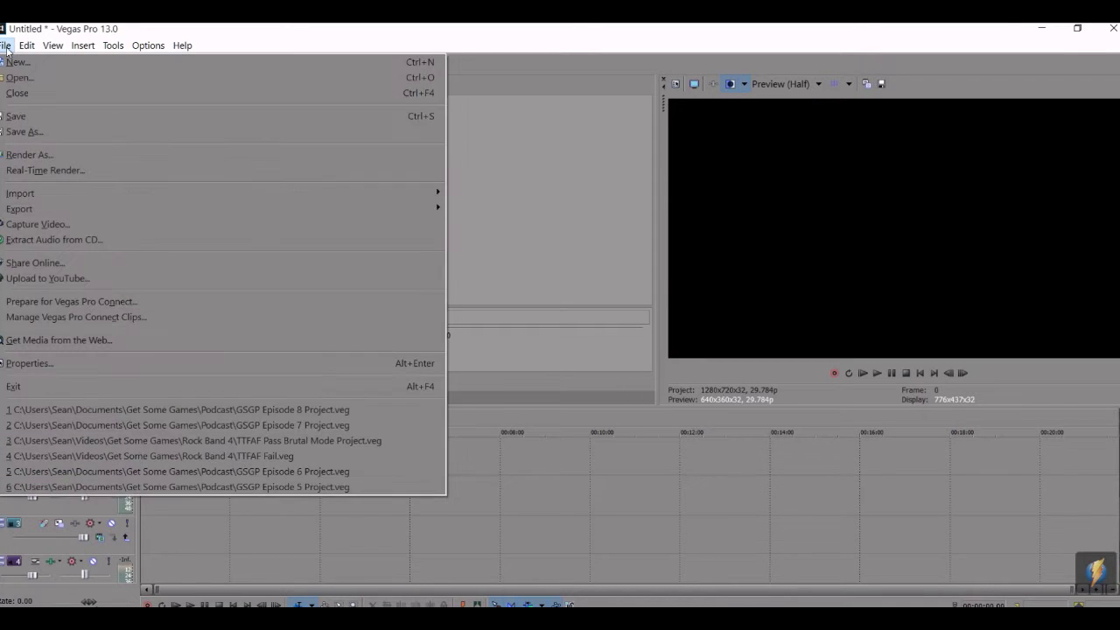
mouse_move(185, 192)
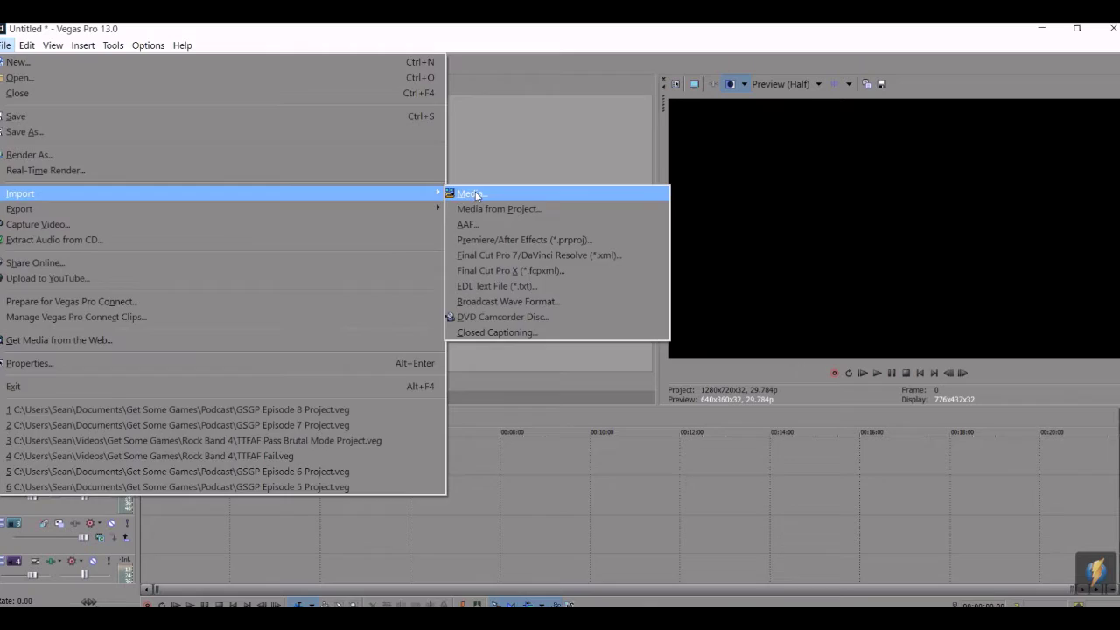
click(475, 194)
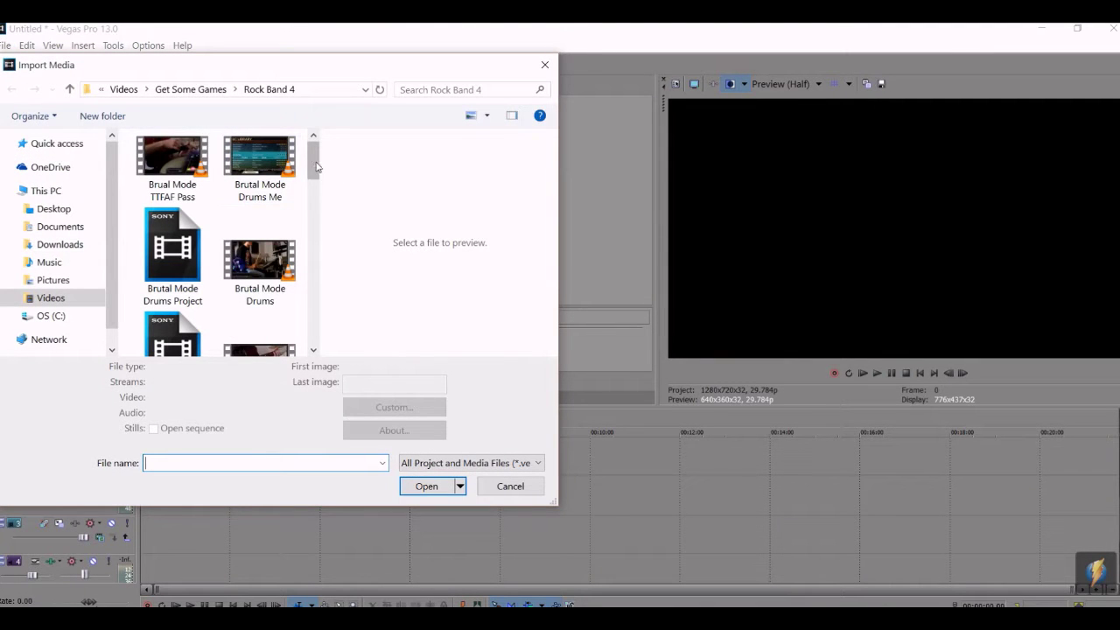
drag(315, 153, 303, 338)
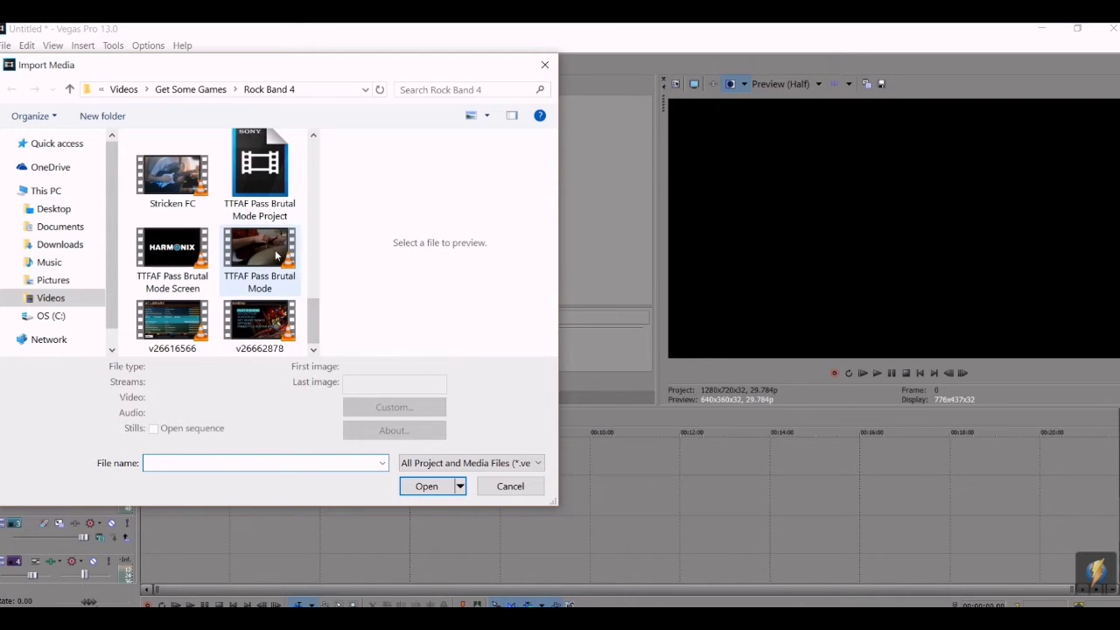
double_click(172, 249)
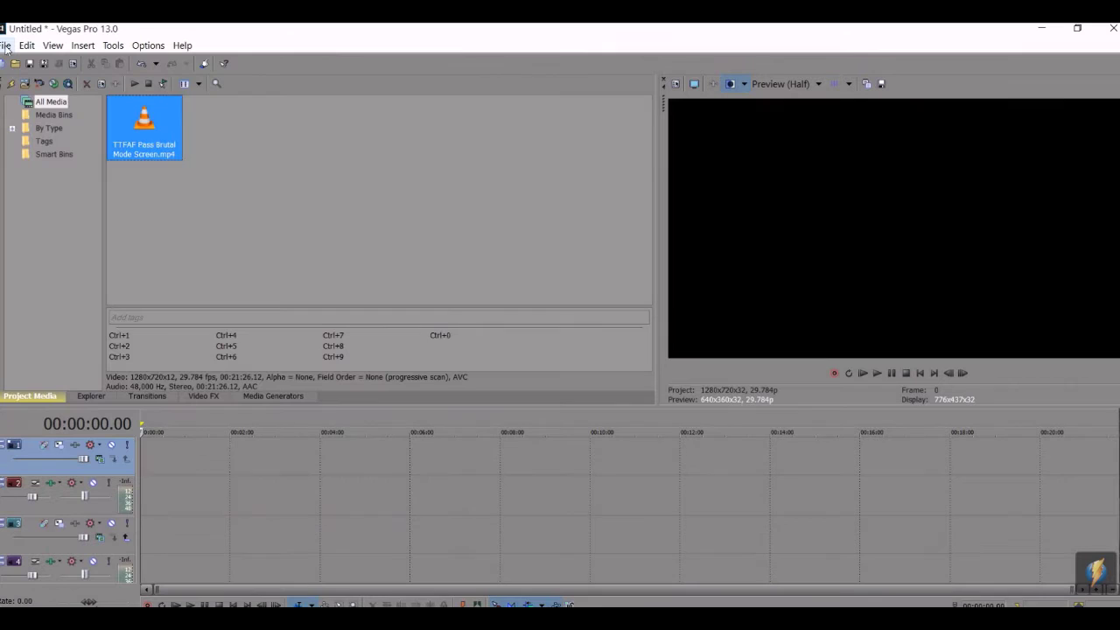
Step: Import the camera video 'TTFAF Pass Brutal Mode.MP4' into the project media as well
click(5, 47)
mouse_move(295, 202)
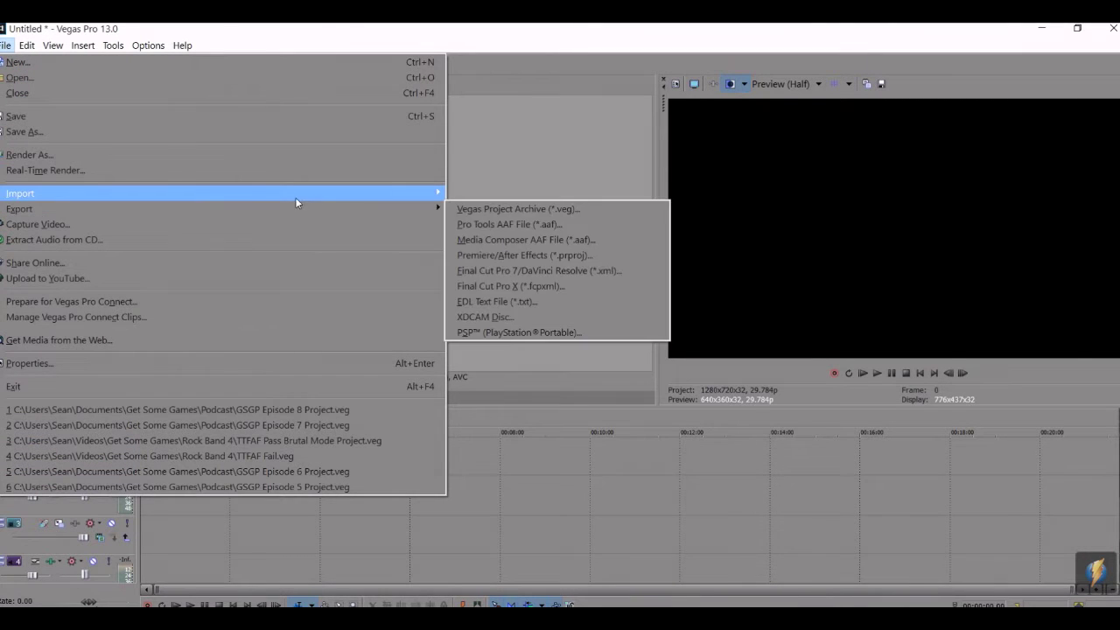
click(464, 193)
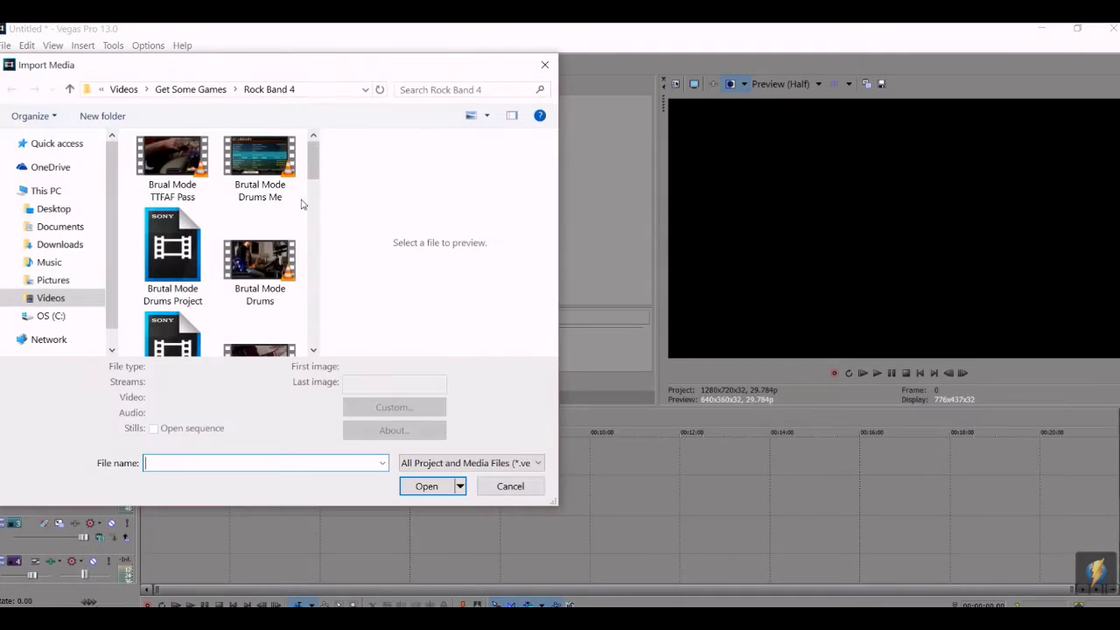
drag(313, 156, 325, 340)
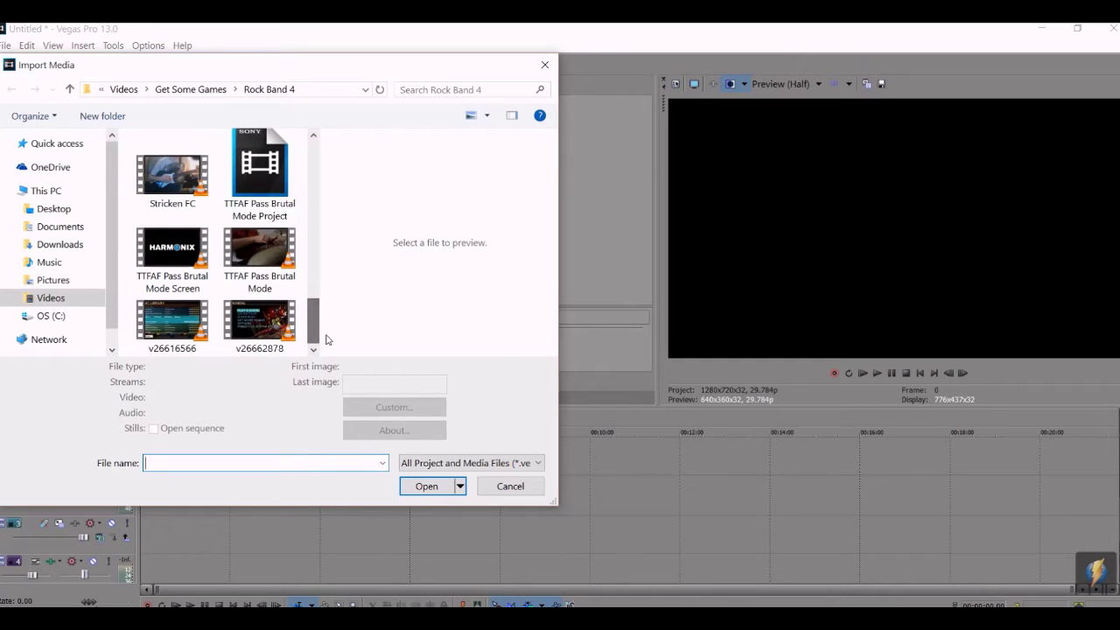
double_click(284, 282)
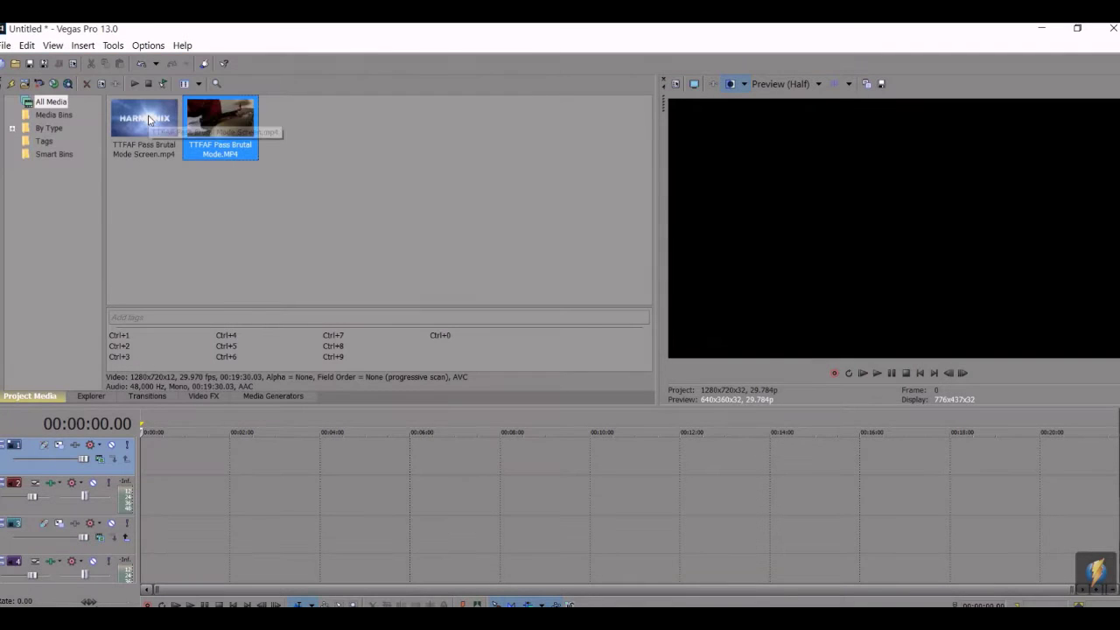
Step: Place the Screen clip on top trimmed to about 12 s, with the camera clip below at 0
drag(148, 120, 132, 477)
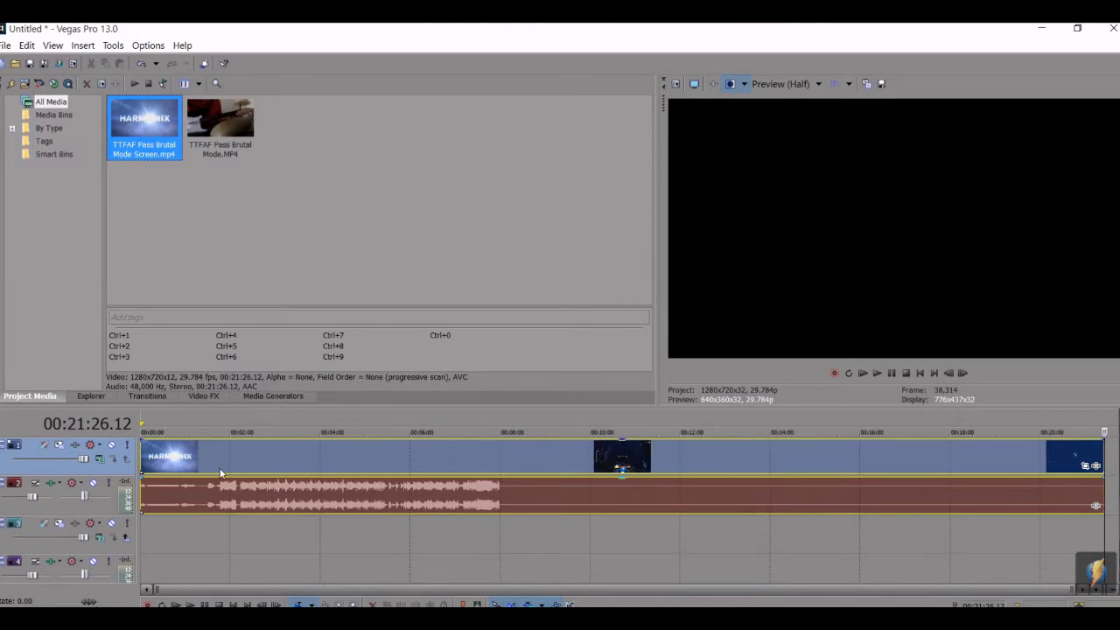
drag(140, 452, 564, 463)
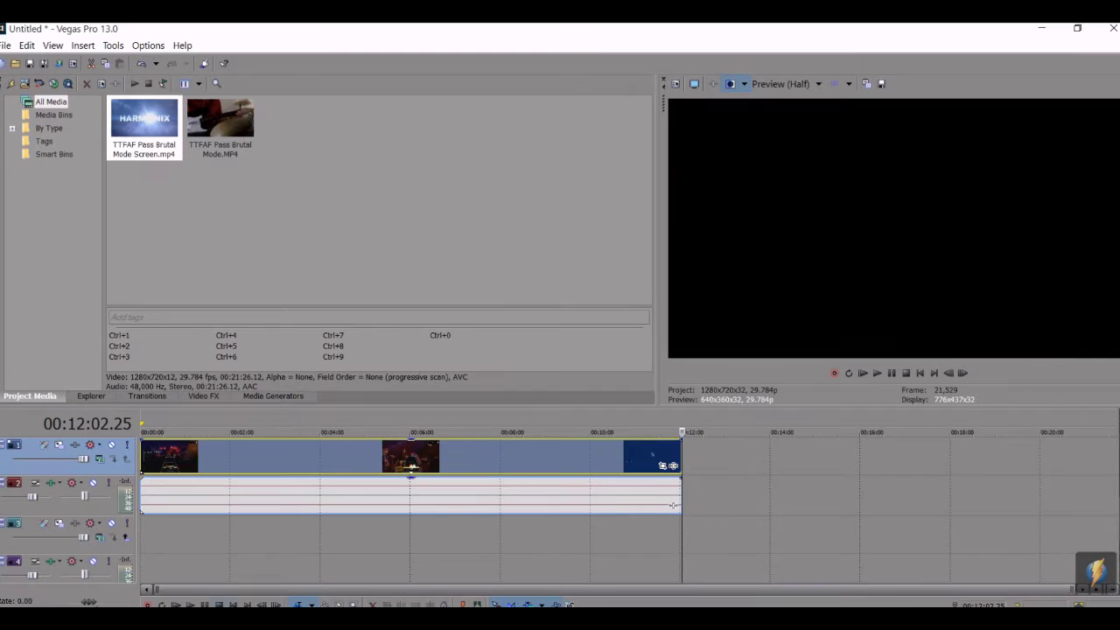
click(220, 604)
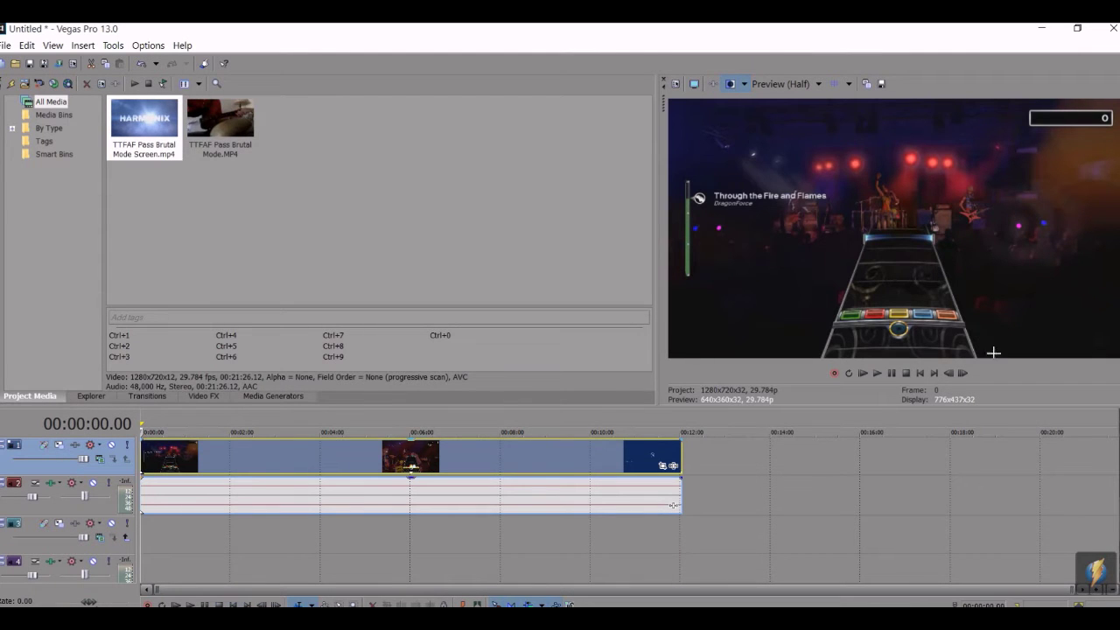
click(220, 135)
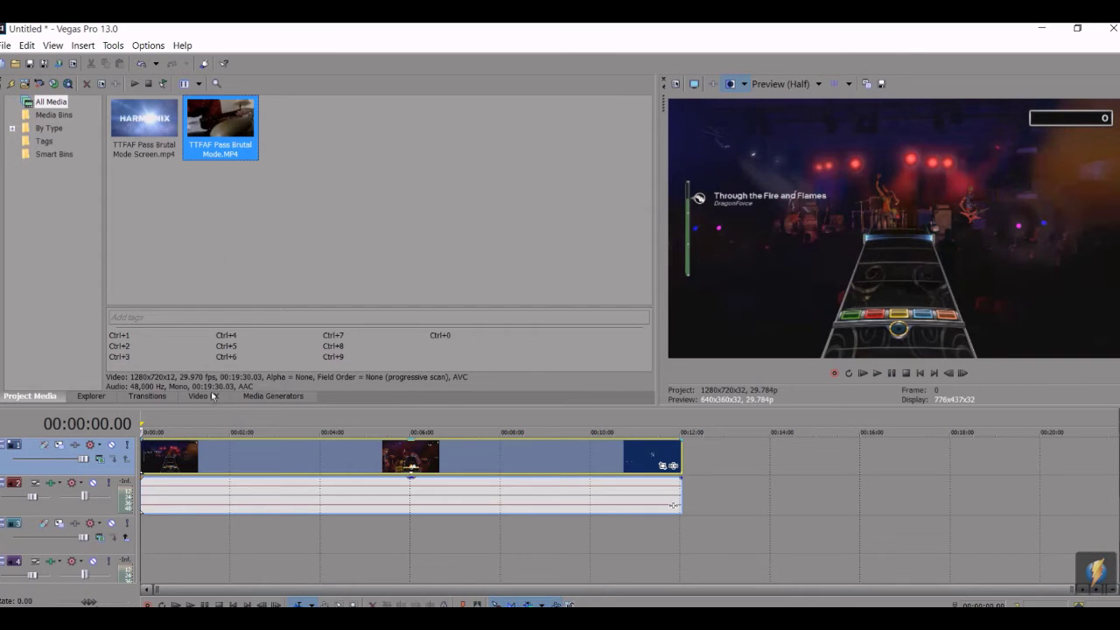
drag(208, 403, 144, 564)
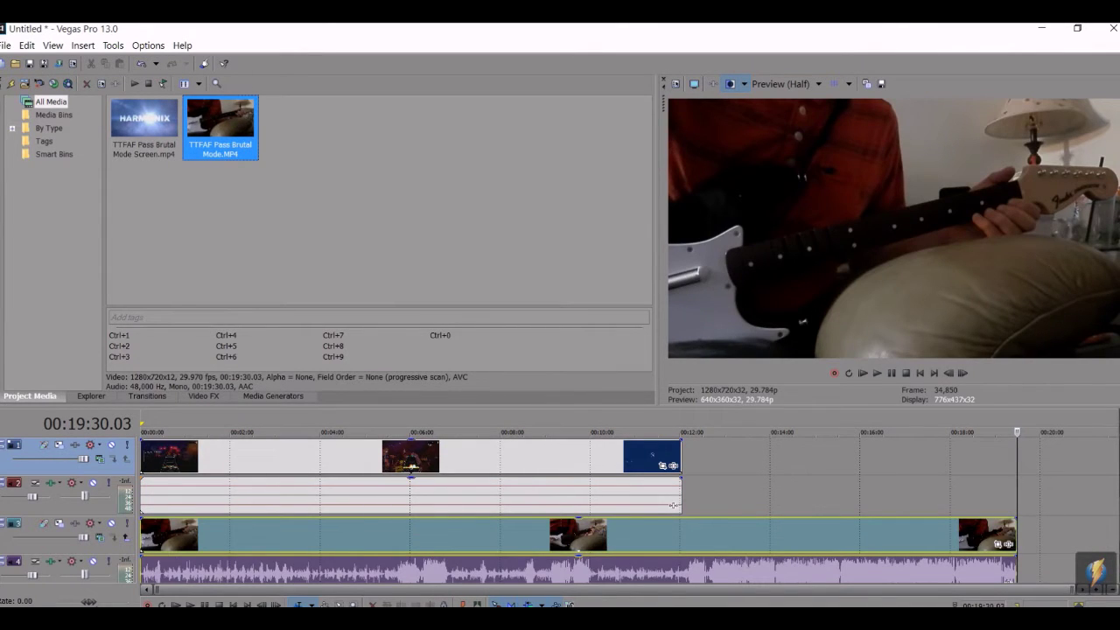
click(265, 459)
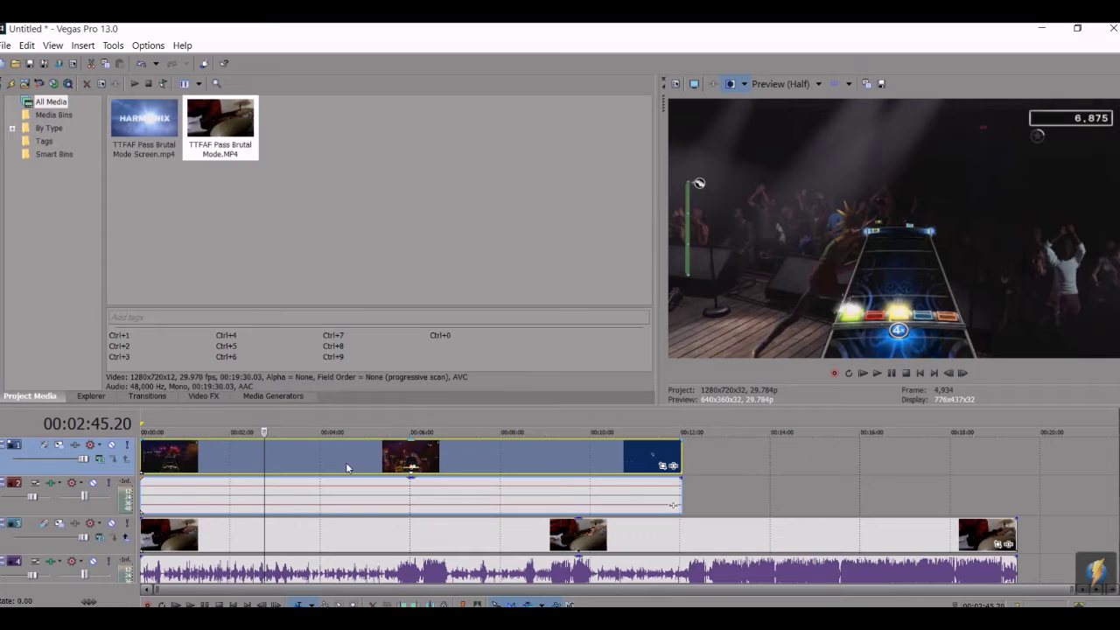
Step: Open Video Event Pan/Crop for the top gameplay event and tick Mask
right_click(252, 462)
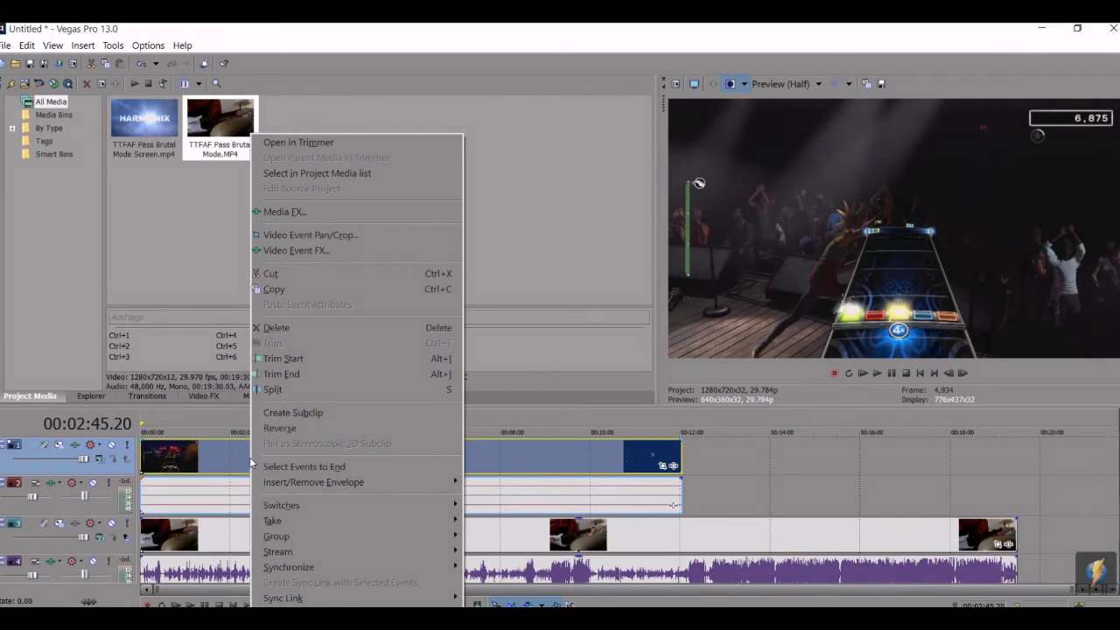
click(340, 236)
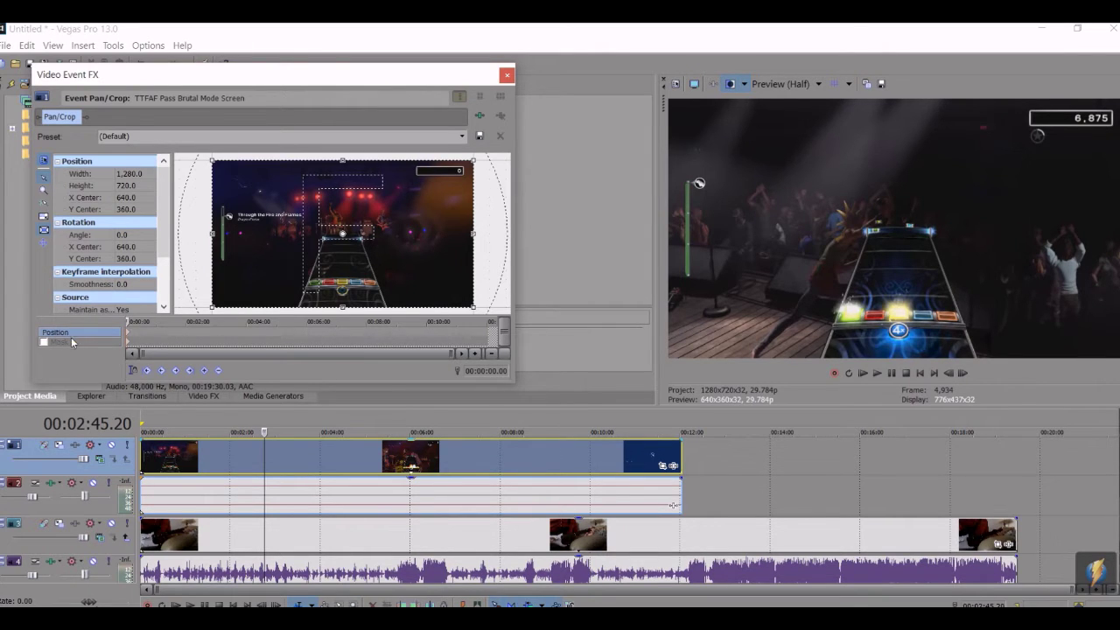
click(44, 342)
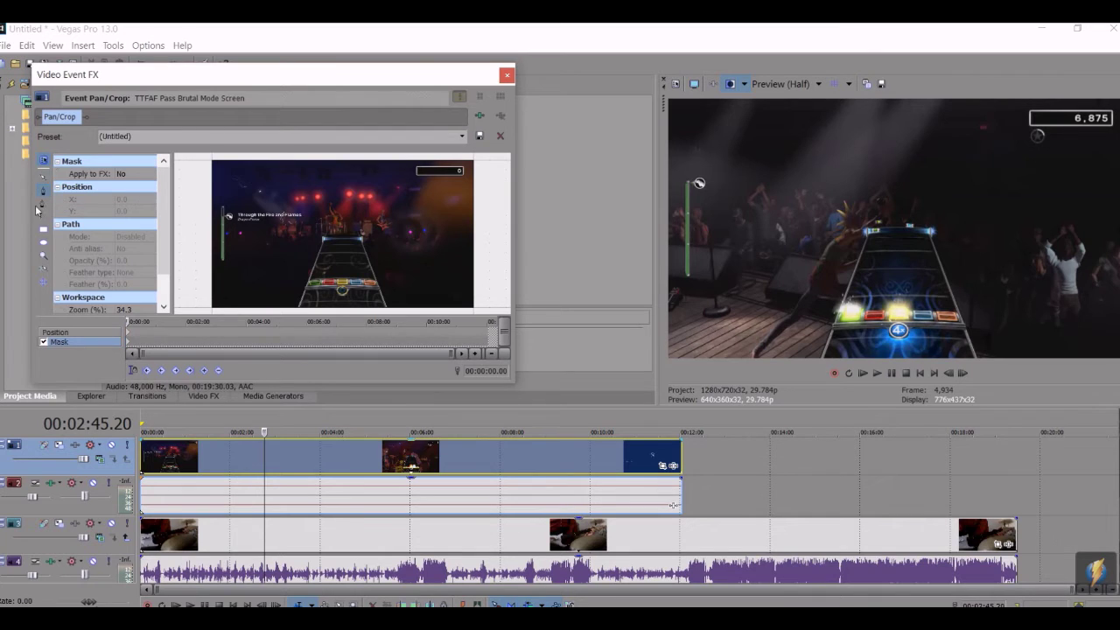
Step: Draw a closed four-point mask path around the note highway with the Anchor Creation tool
click(44, 191)
click(295, 306)
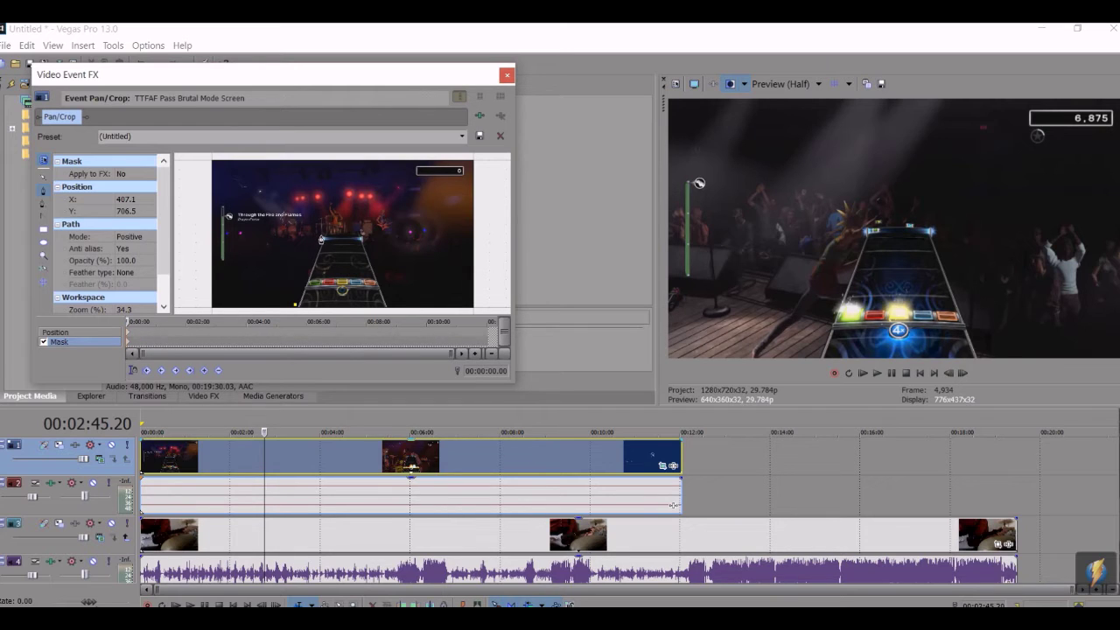
click(321, 235)
click(366, 231)
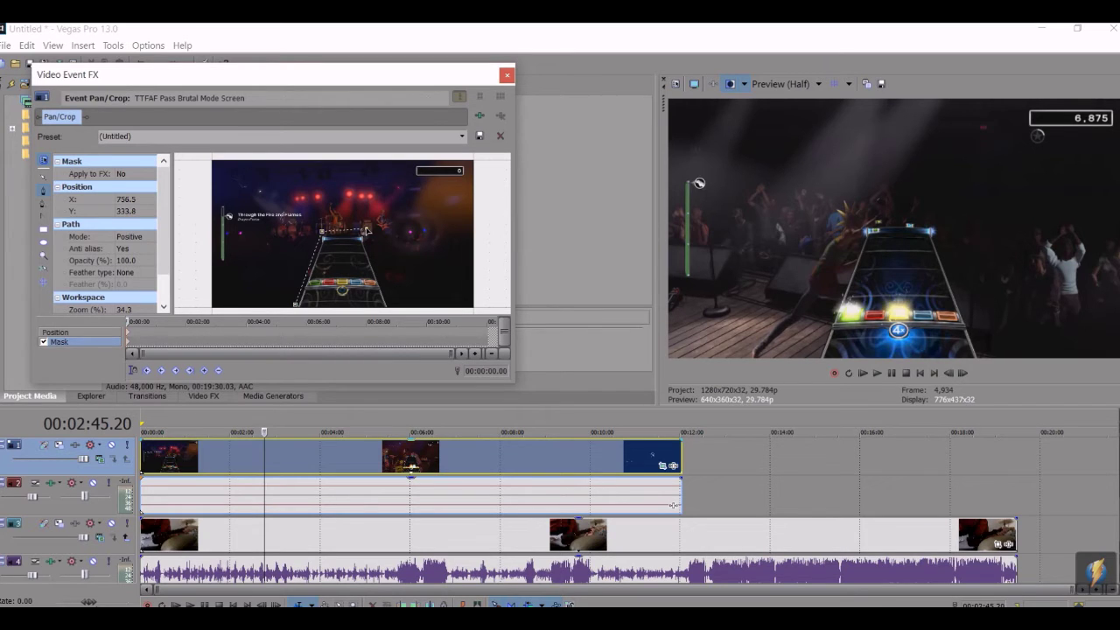
click(393, 309)
click(294, 309)
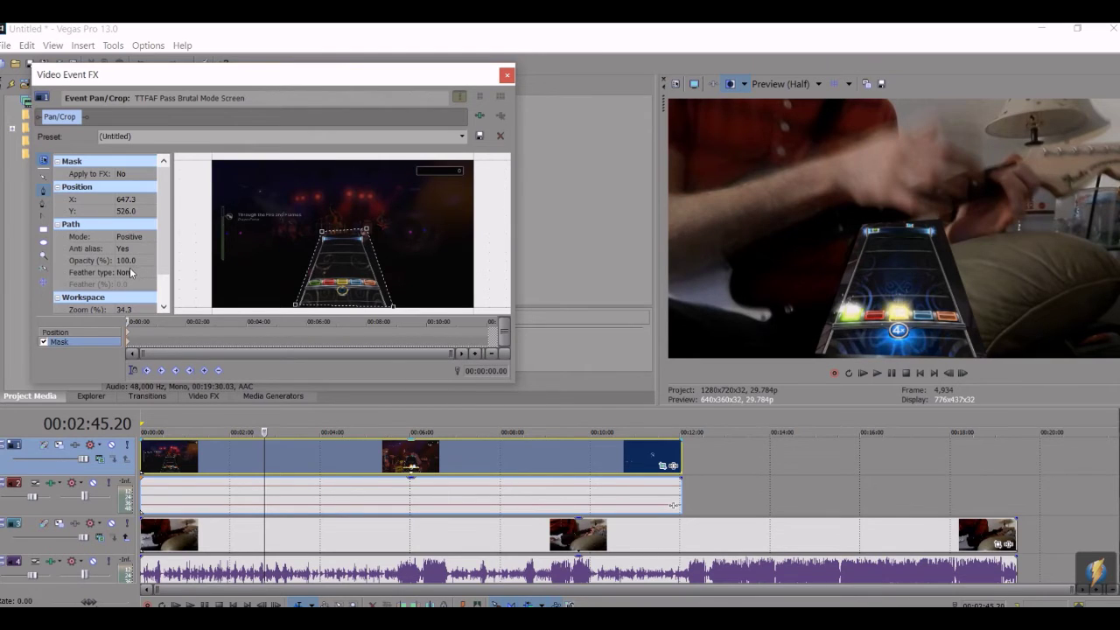
Step: Set the mask Feather type to Out and Feather (%) to 7
click(132, 274)
click(133, 299)
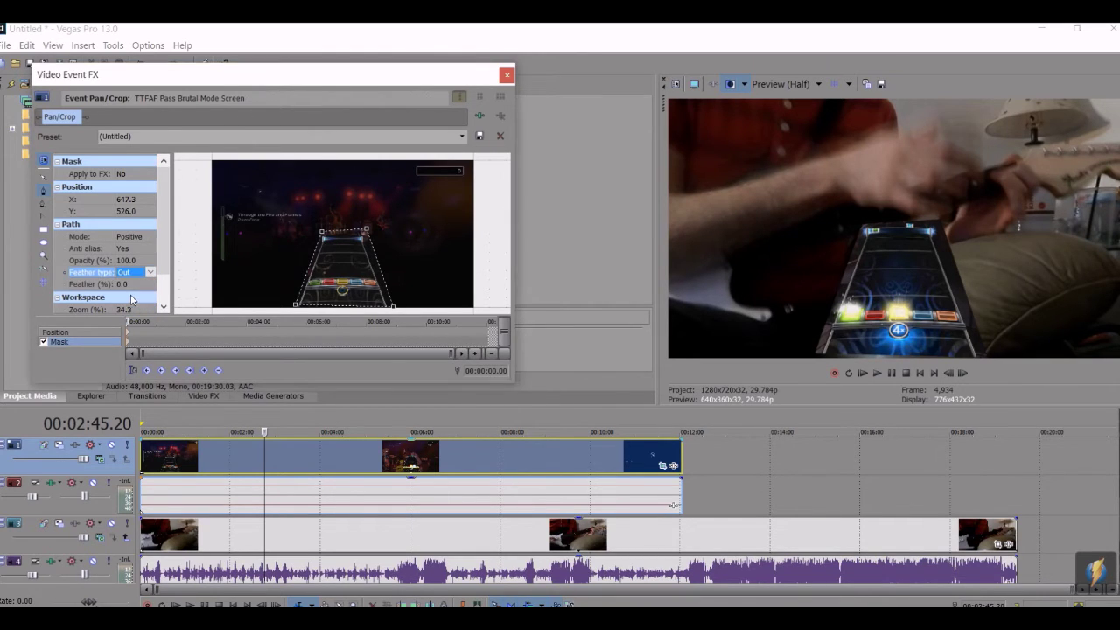
click(128, 284)
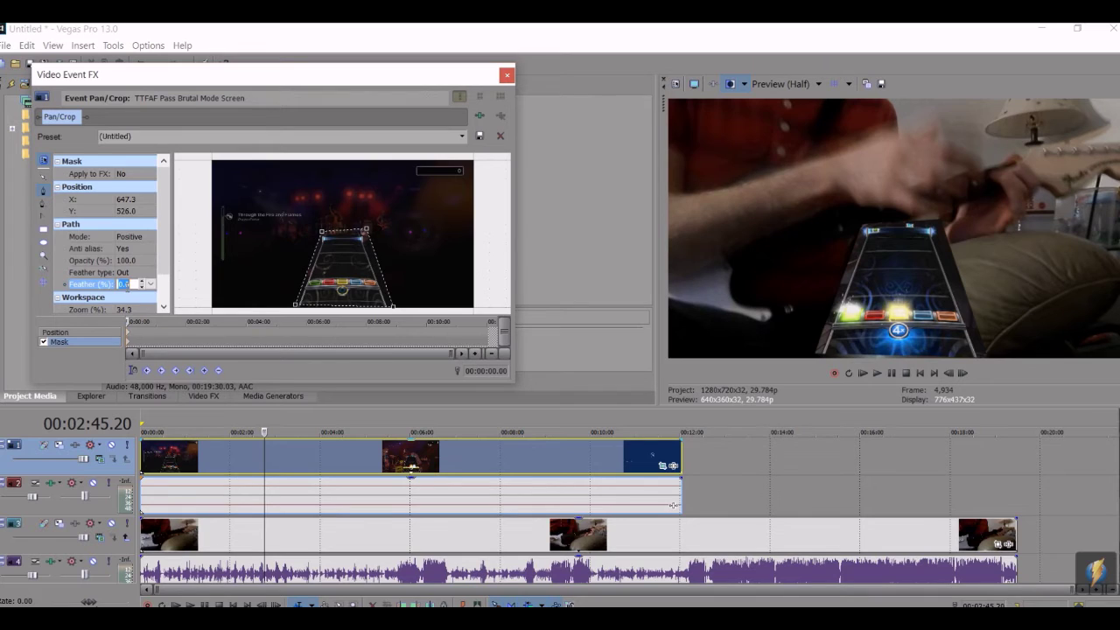
text(7)
key(Return)
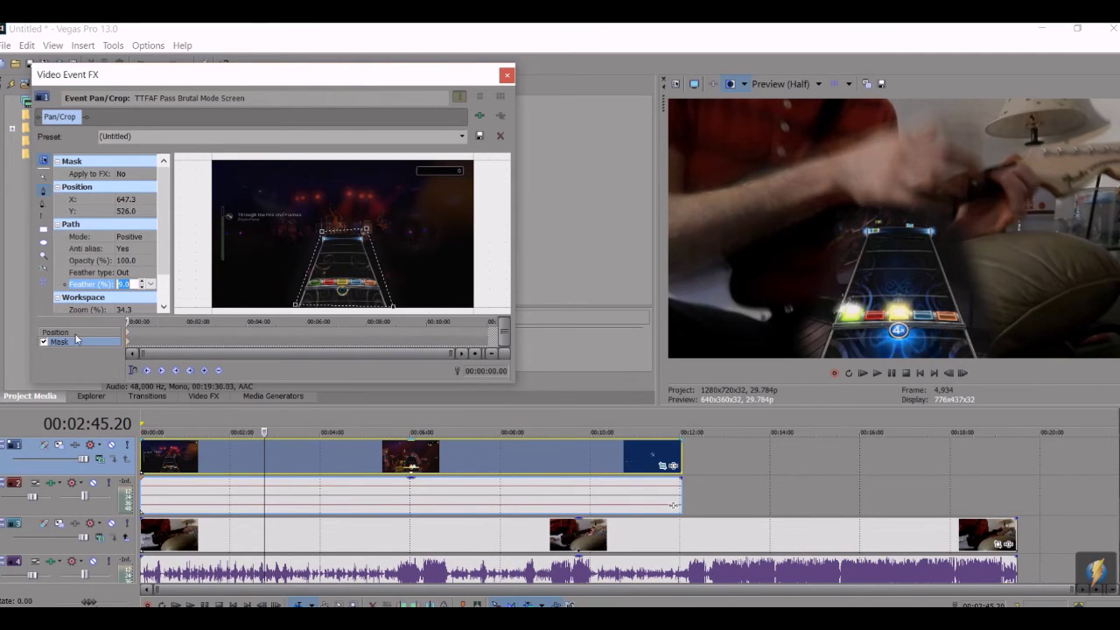
Step: Shift the masked highway to the frame's right side, close Pan/Crop, and play from 2:45
click(77, 332)
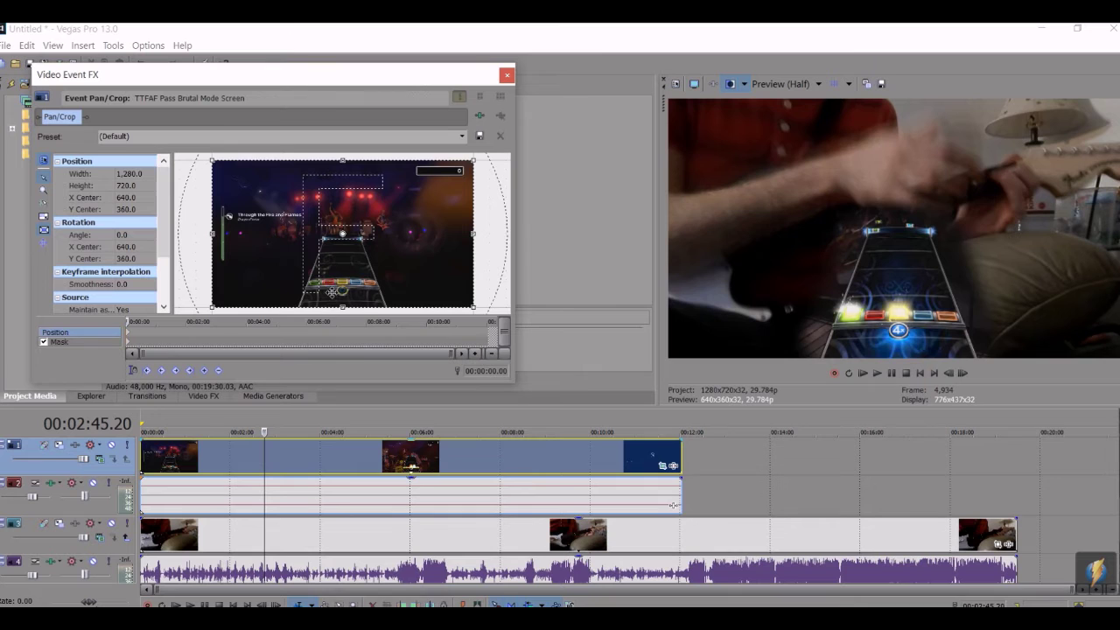
drag(337, 246, 251, 244)
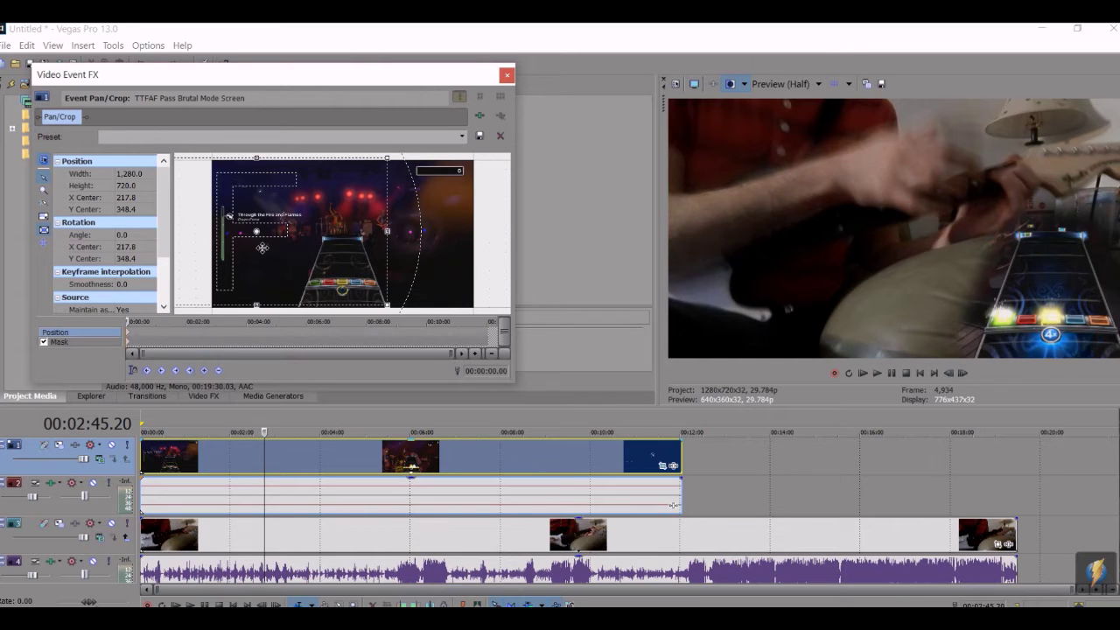
click(462, 136)
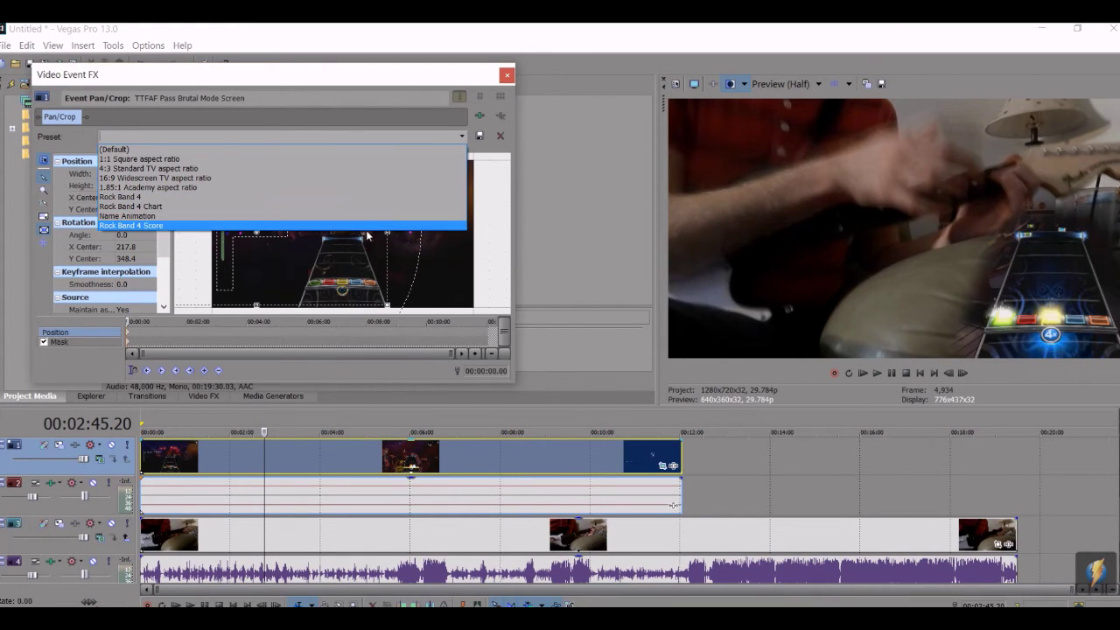
click(423, 260)
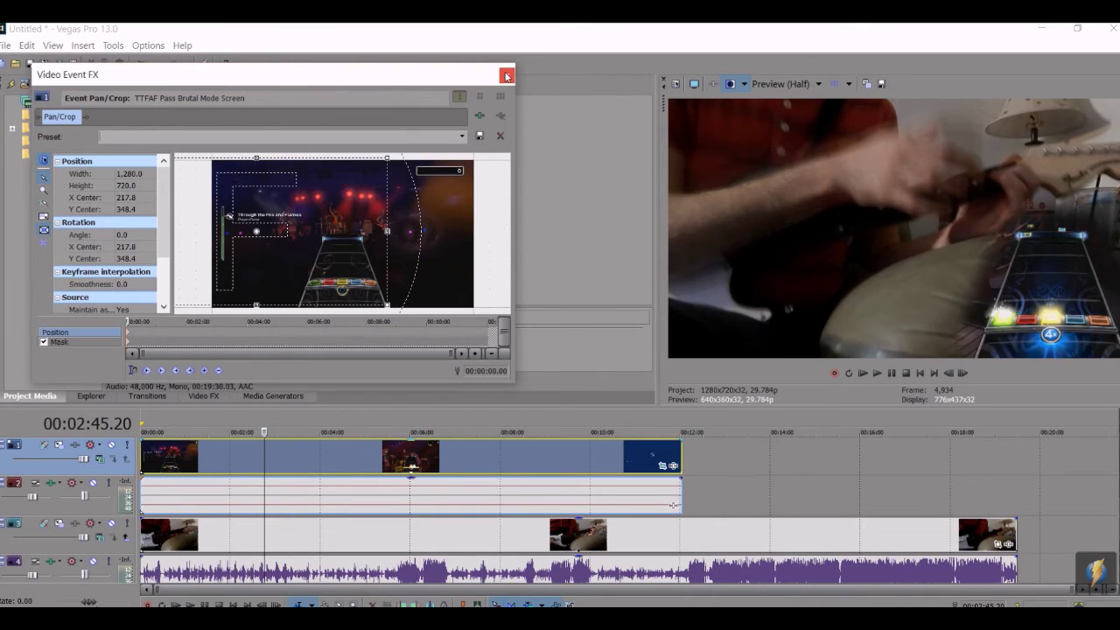
click(506, 77)
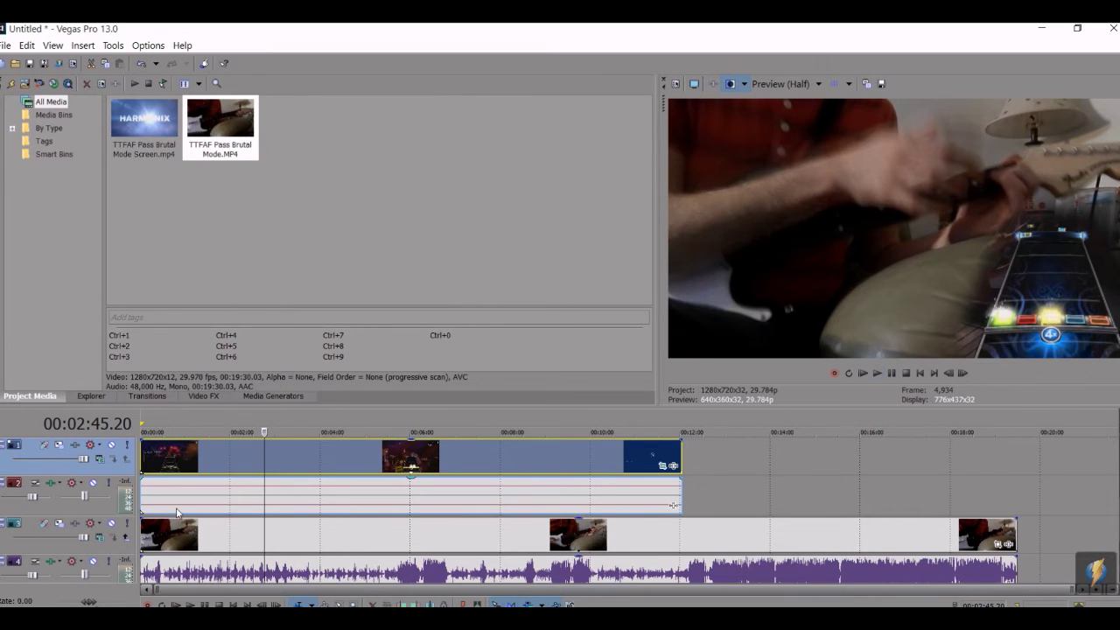
click(877, 373)
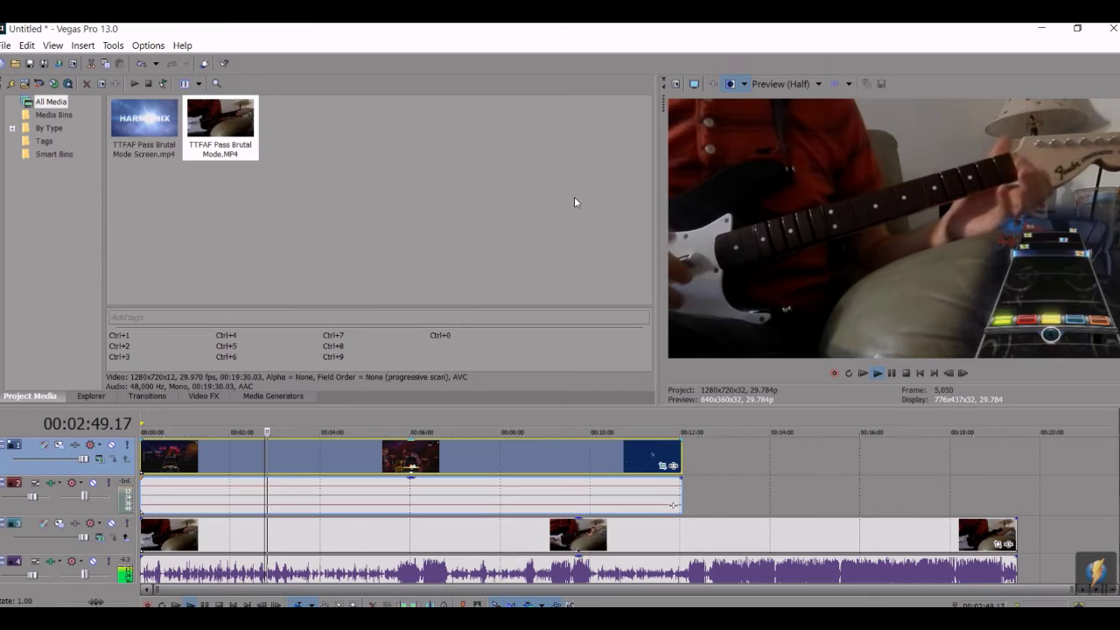
Step: Stop playback so the playhead rests at 00:02:45.20
key(space)
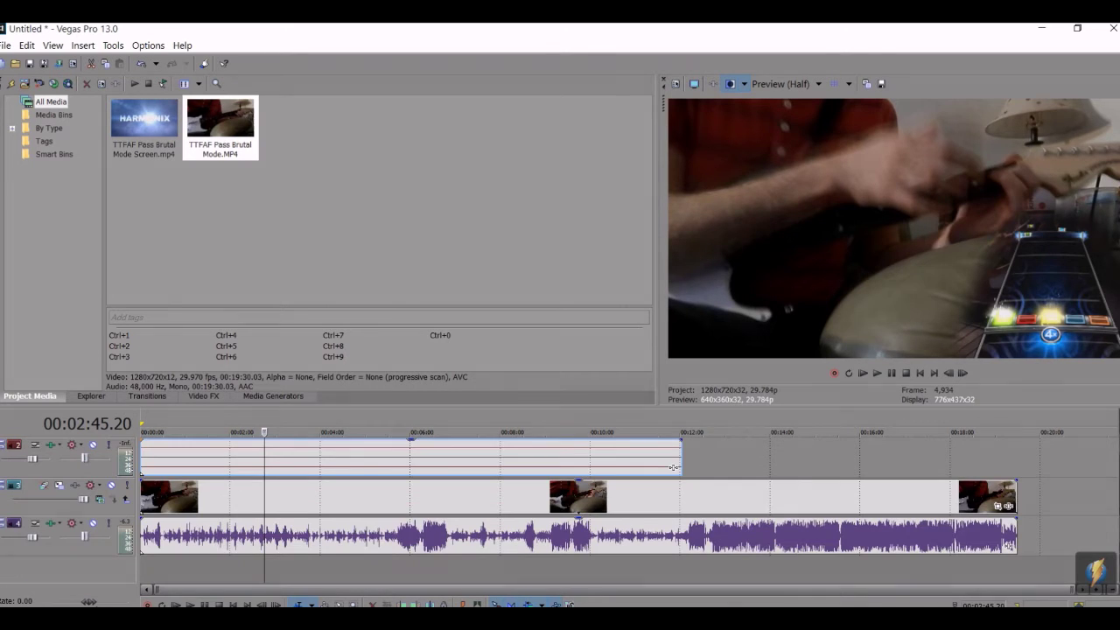
Step: Drag the camera video event below its audio onto a new bottom video track 5
click(161, 504)
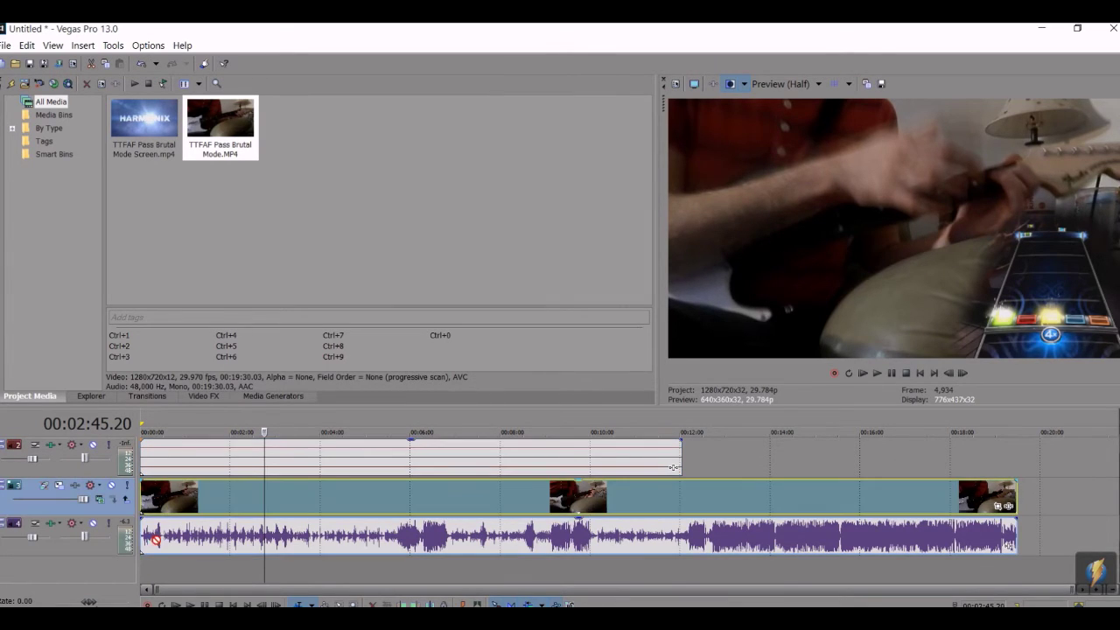
scroll(147, 586, down, 1)
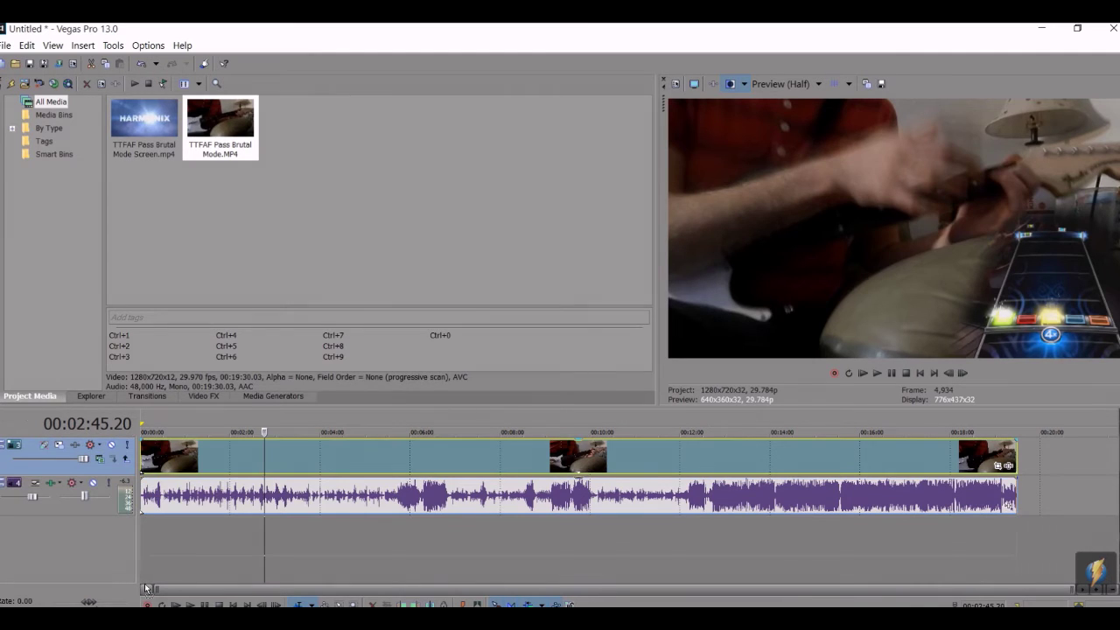
drag(145, 576, 146, 540)
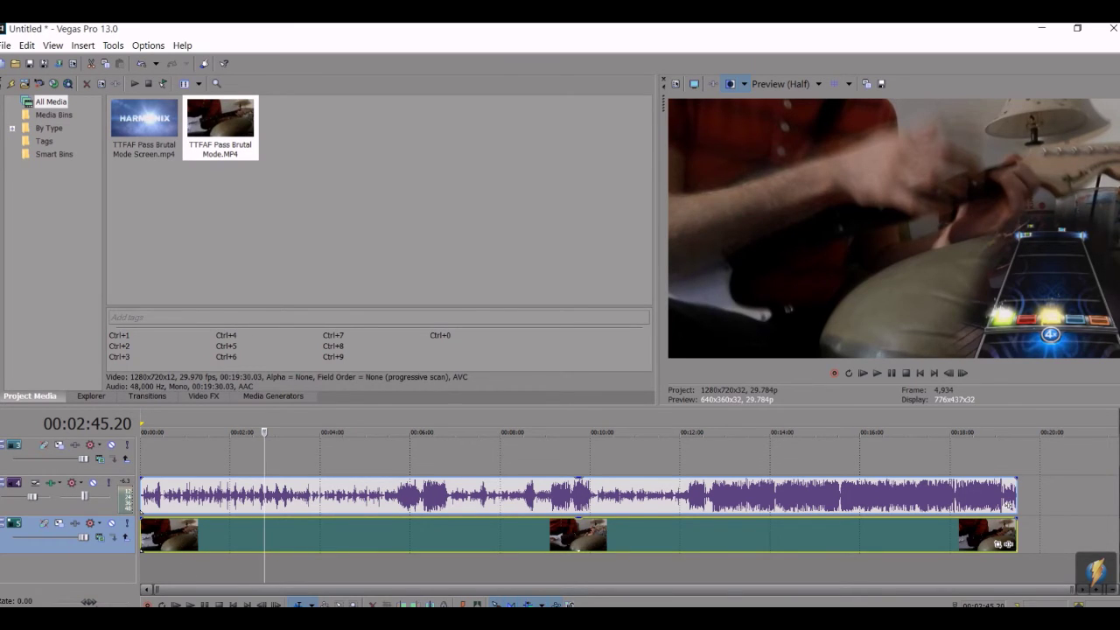
scroll(673, 505, up, 2)
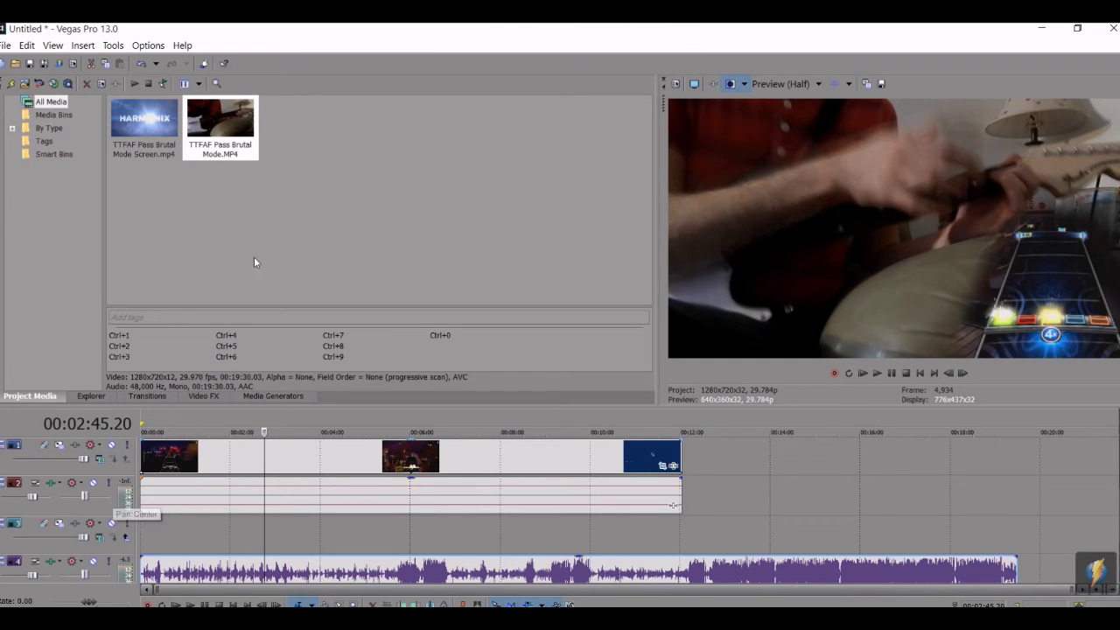
click(163, 463)
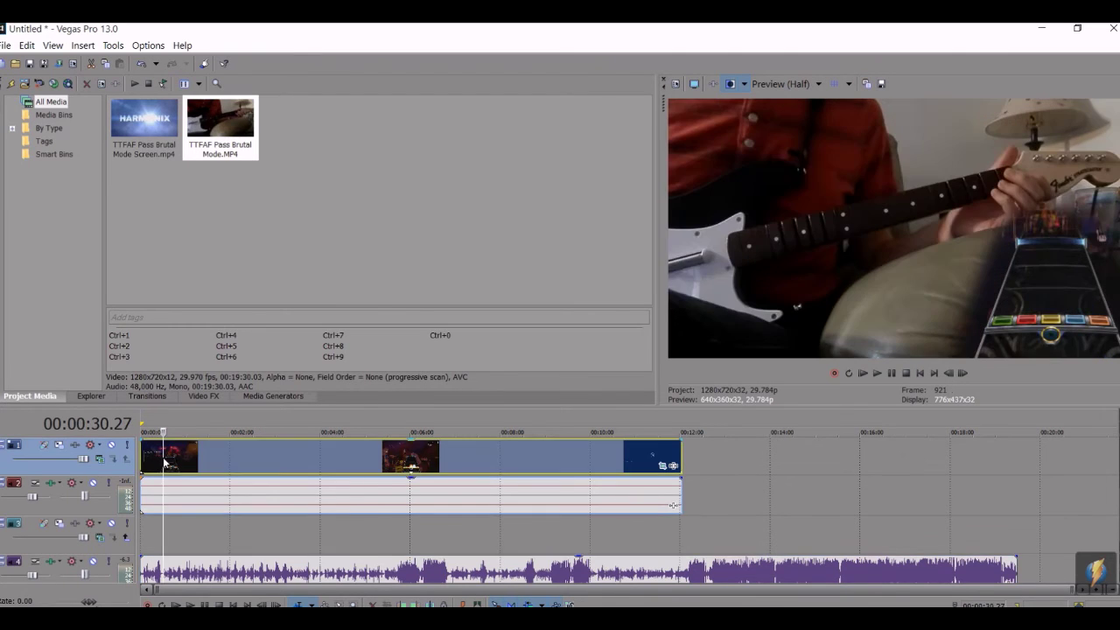
right_click(164, 463)
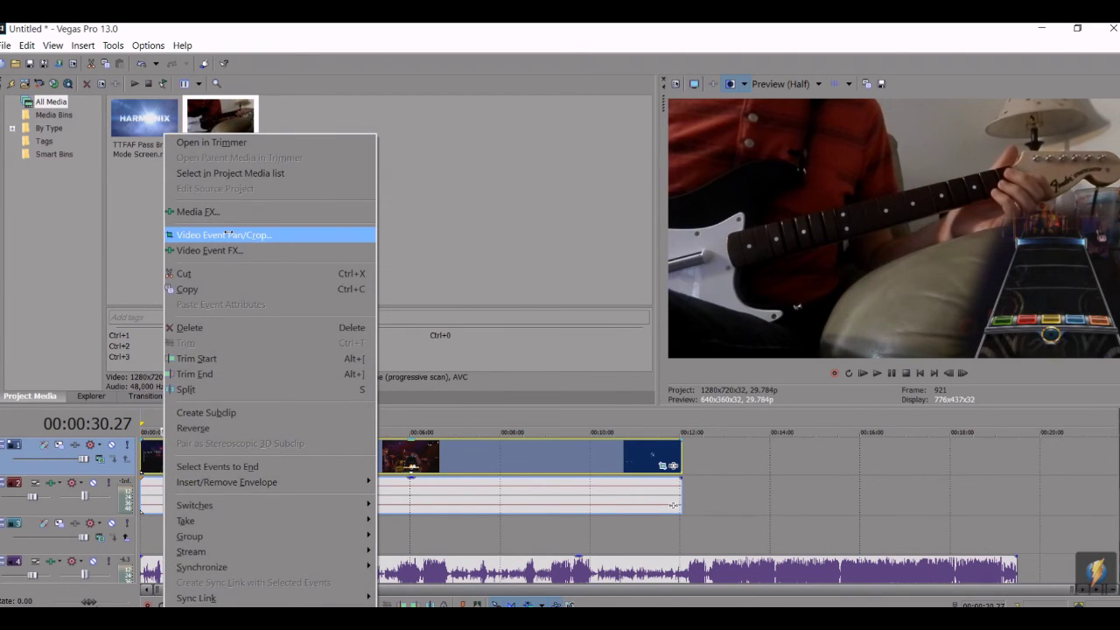
click(226, 234)
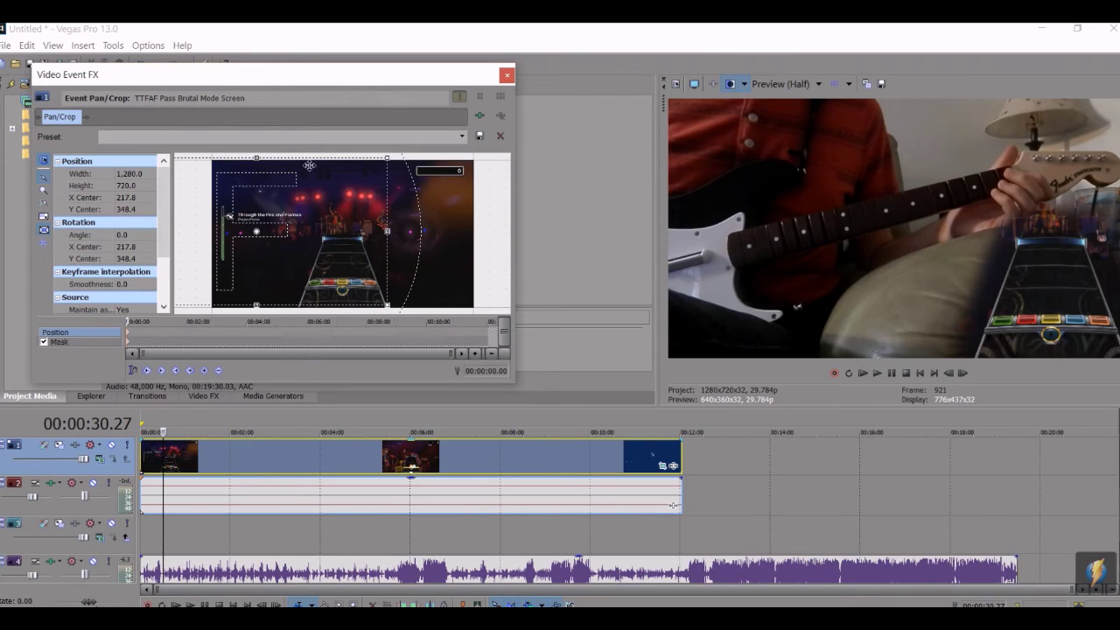
click(507, 74)
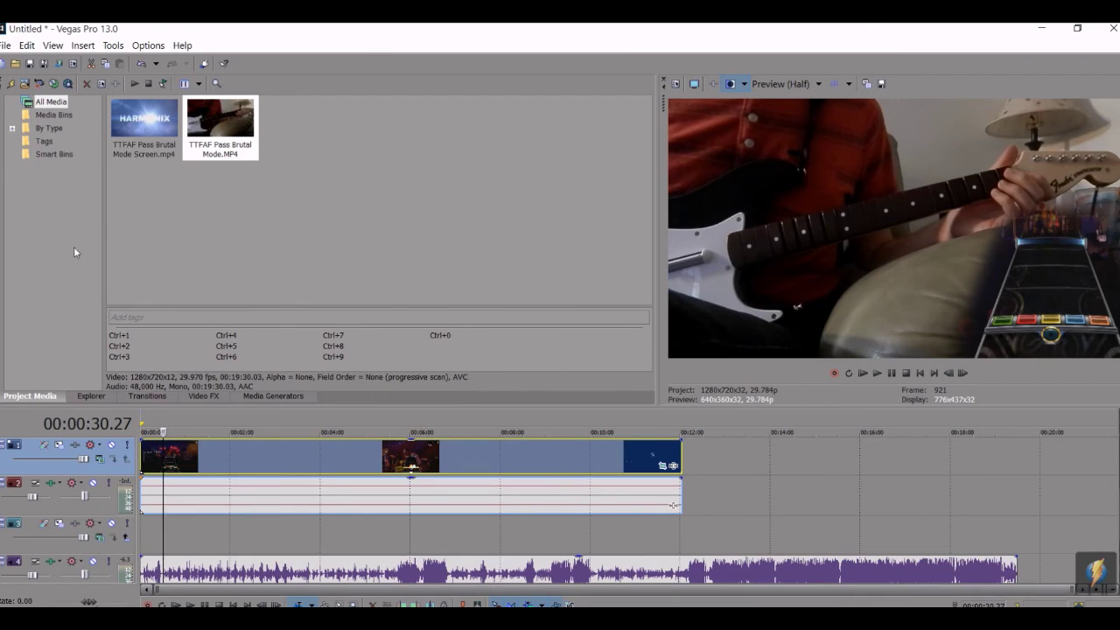
Step: Insert a new top video track and drop another copy of 'TTFAF Pass Brutal Mode Screen.mp4' on it
click(83, 46)
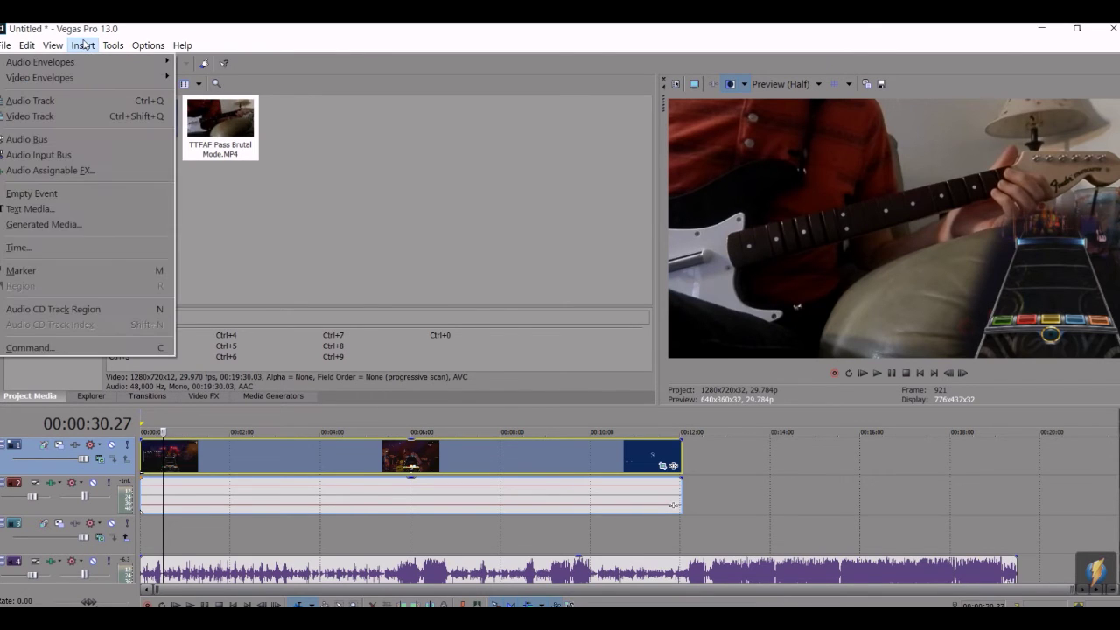
click(95, 117)
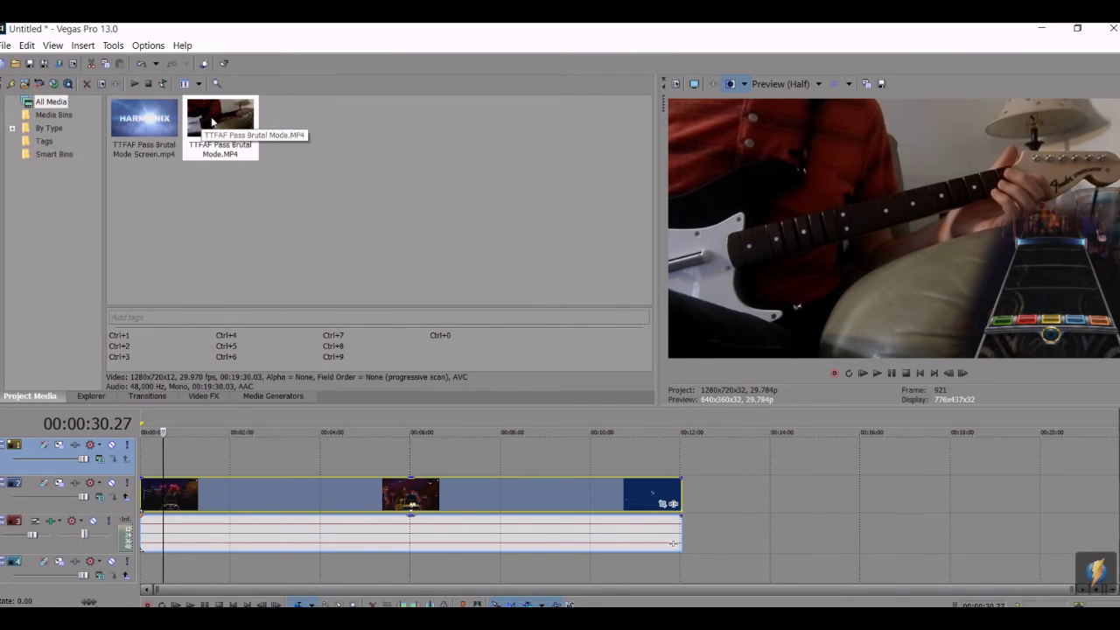
click(147, 121)
drag(145, 374, 460, 455)
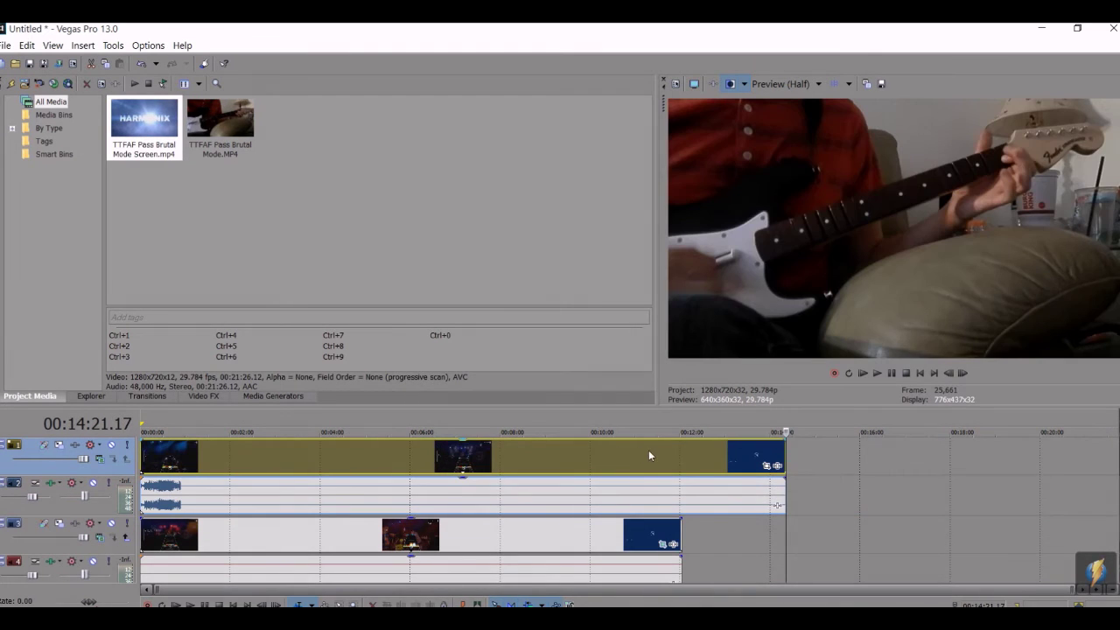
Step: Open Video Event Pan/Crop for the top gameplay copy and enable its Mask
click(162, 455)
right_click(161, 456)
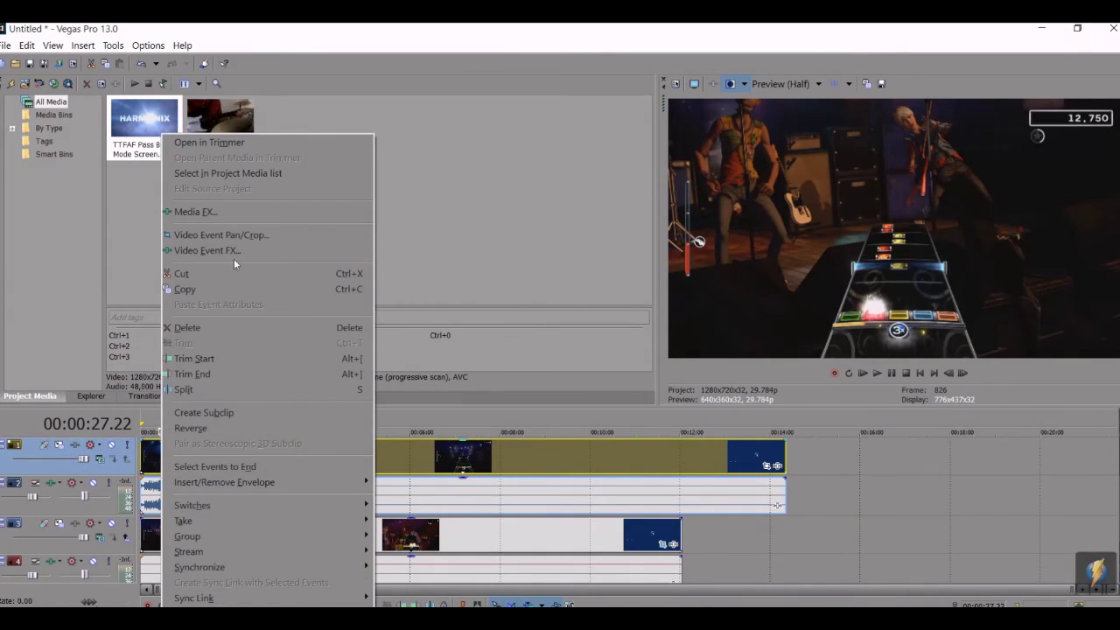
click(234, 235)
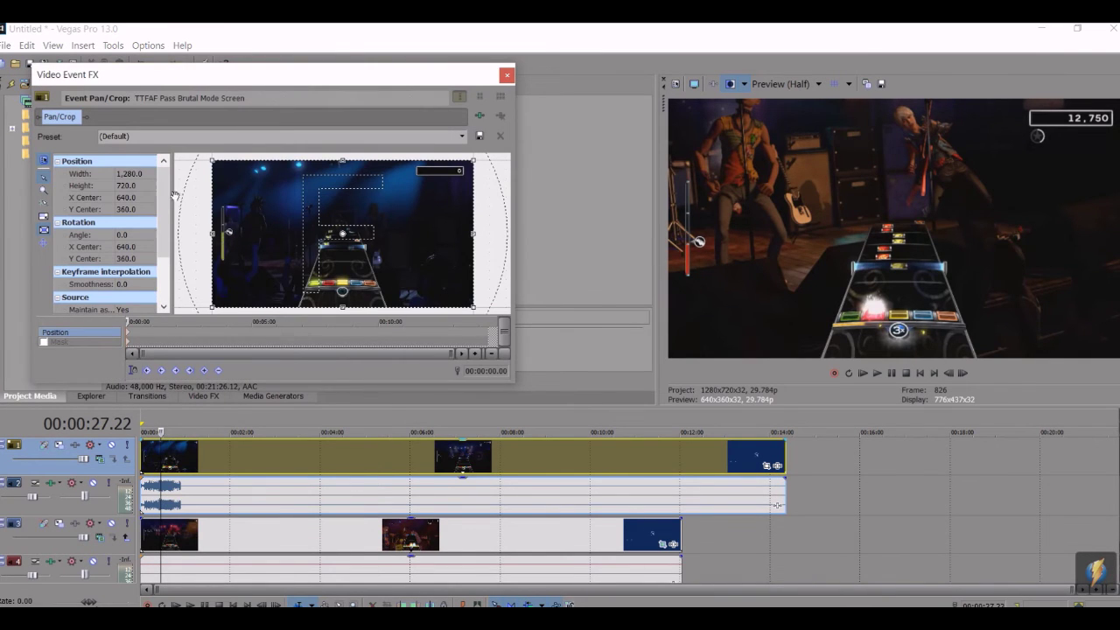
click(44, 342)
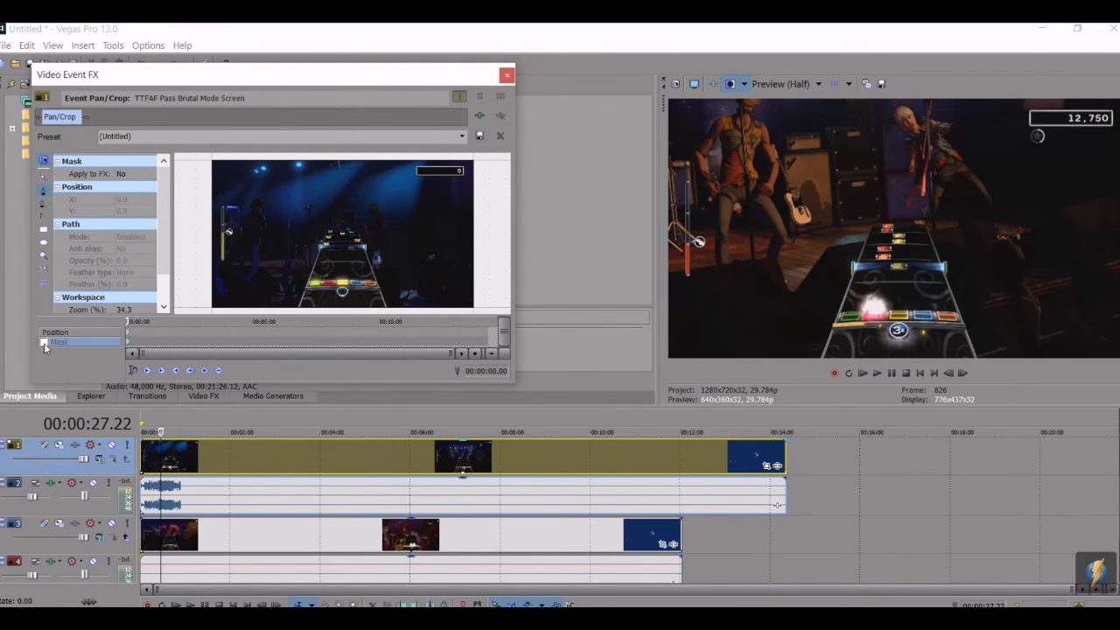
Step: Draw a rectangular mask around the score box with the Anchor Creation tool
click(43, 191)
click(417, 181)
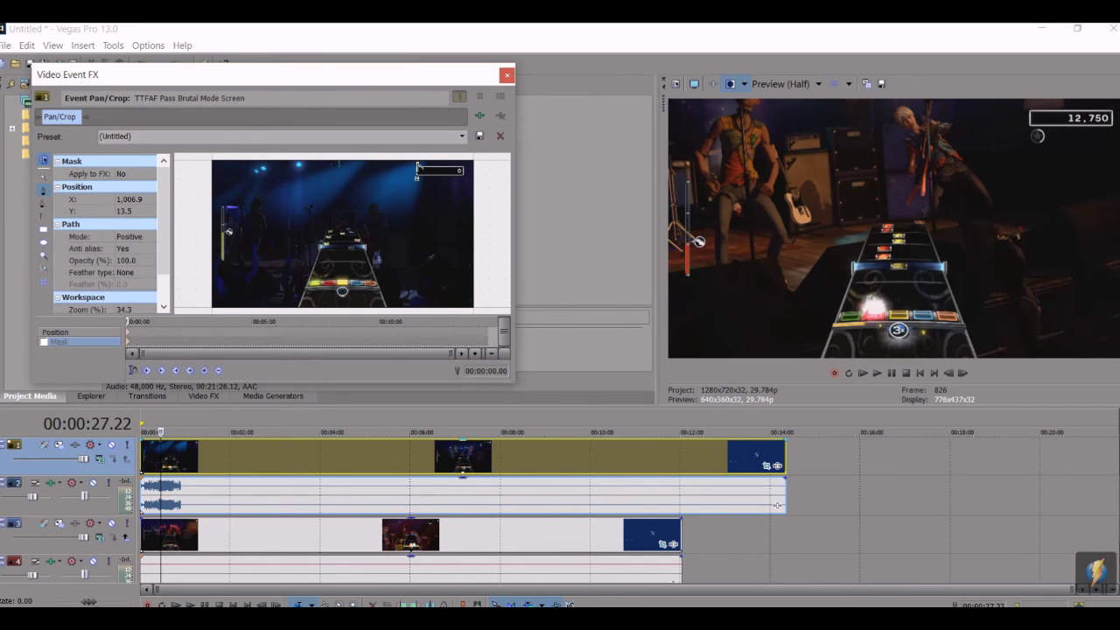
click(465, 164)
click(417, 179)
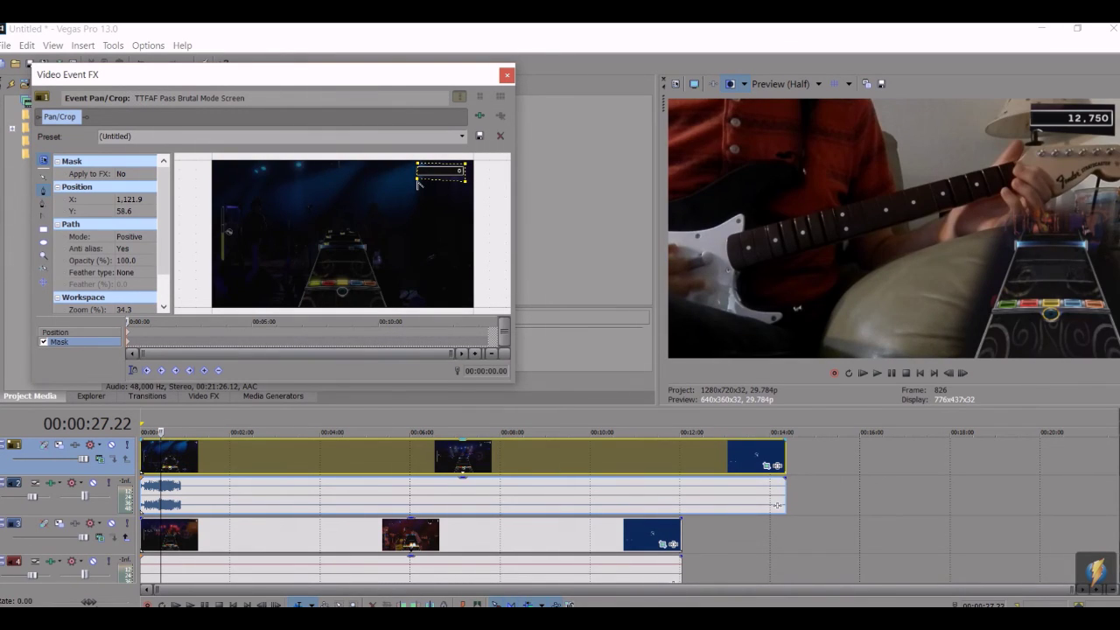
Step: Set the score mask's Feather type to Out and Feather to 7.0
click(123, 274)
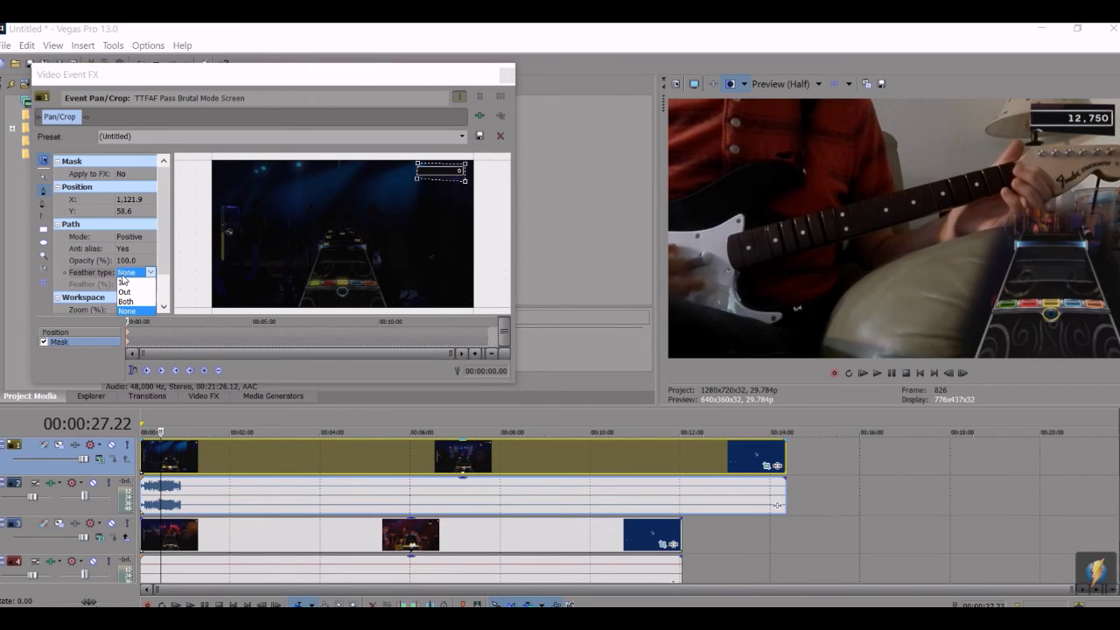
click(127, 292)
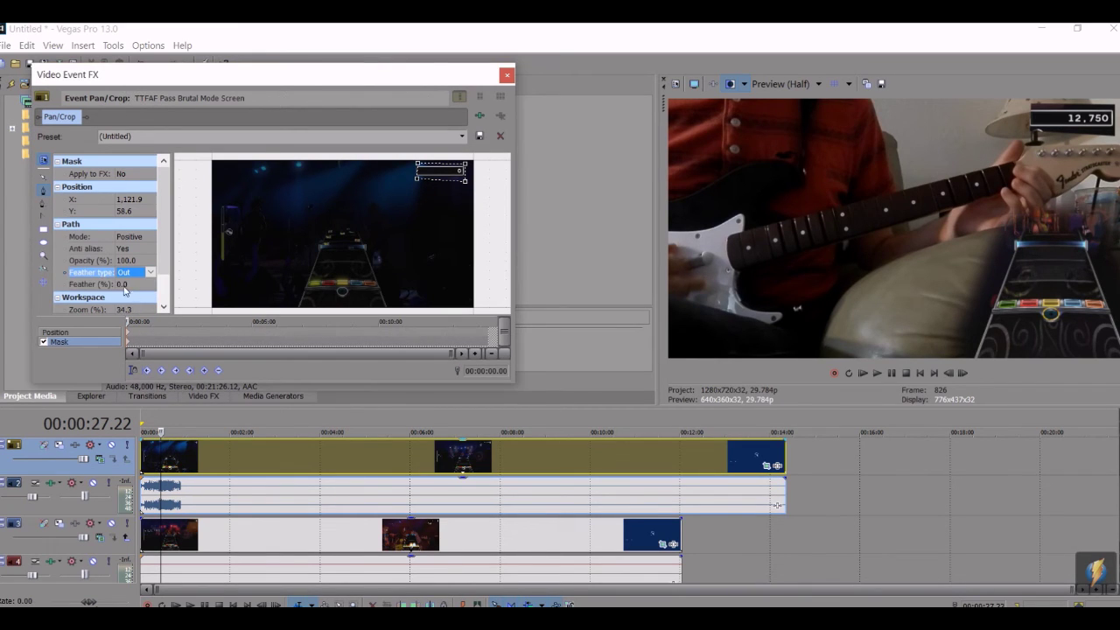
click(125, 285)
key(Up)
key(Up)
key(Up)
key(Up)
key(Up)
key(Up)
key(Up)
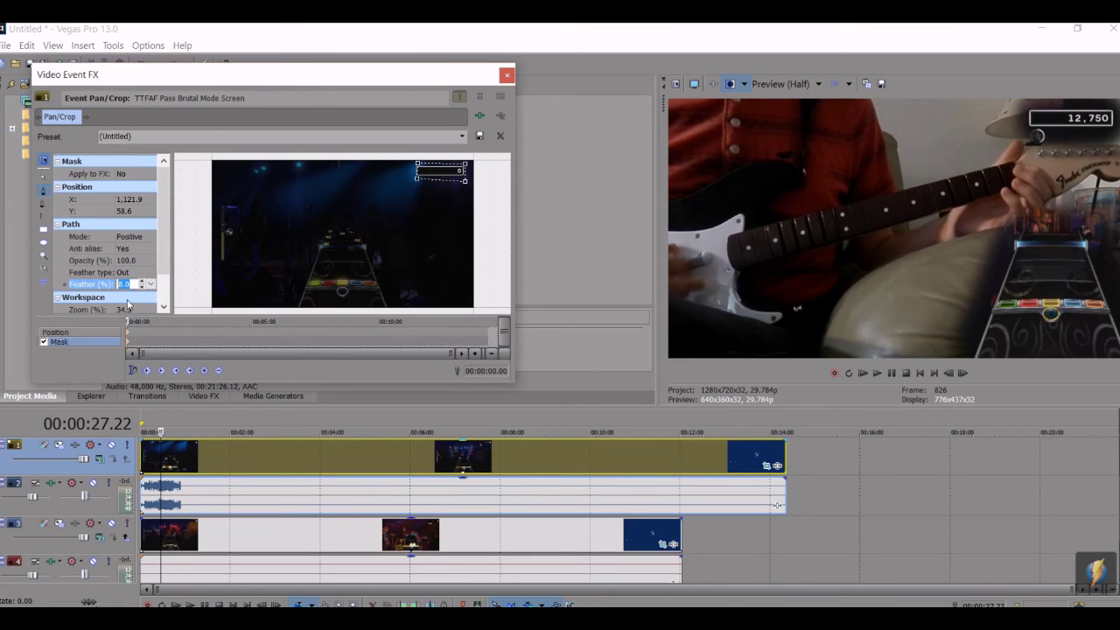
Step: Reposition the crop frame so the score box sits lower-centre, beside the note highway
click(63, 332)
drag(351, 209, 436, 100)
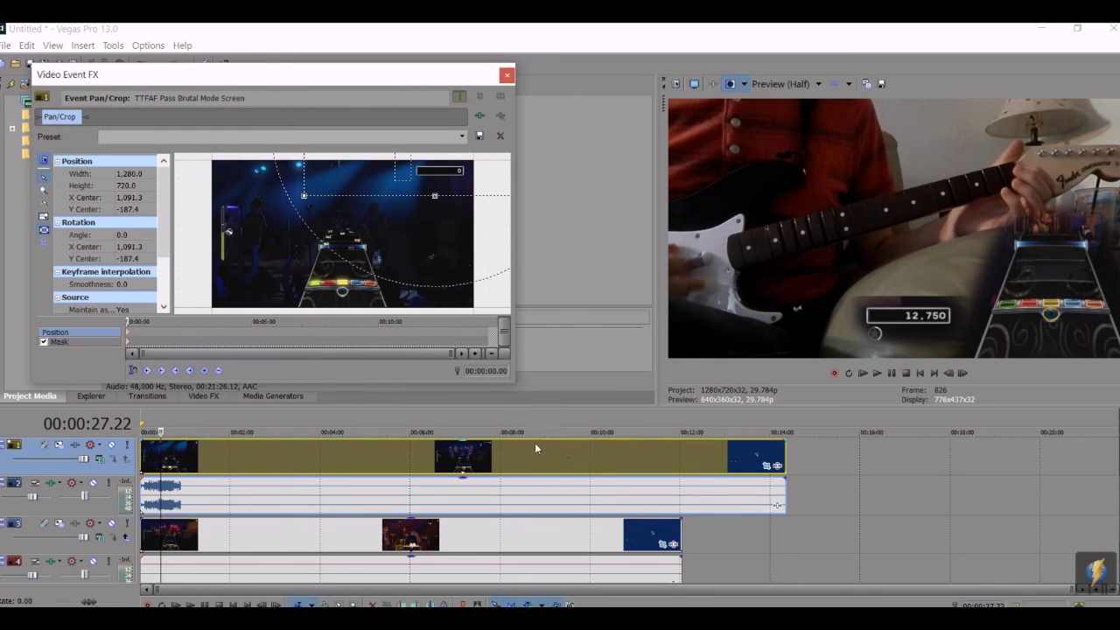
click(528, 415)
click(667, 417)
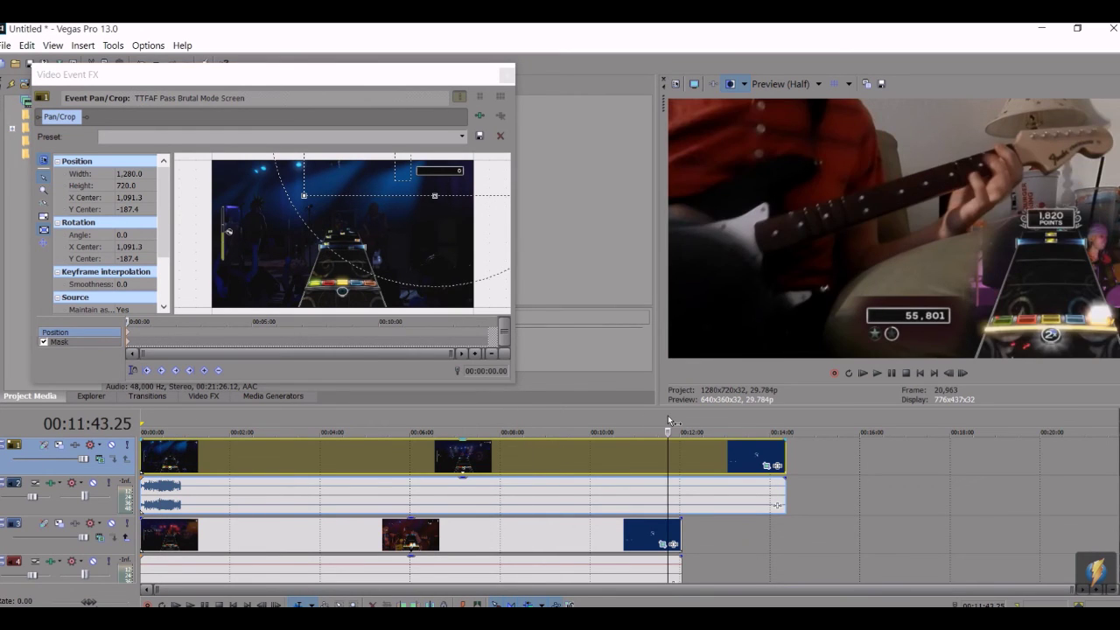
key(space)
key(space)
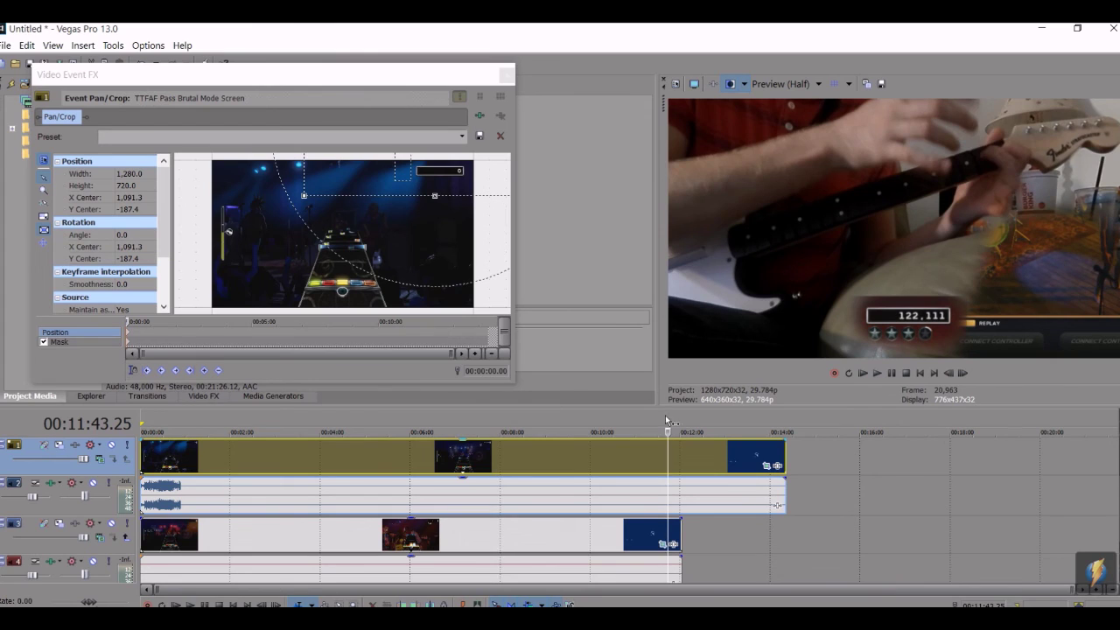
click(721, 420)
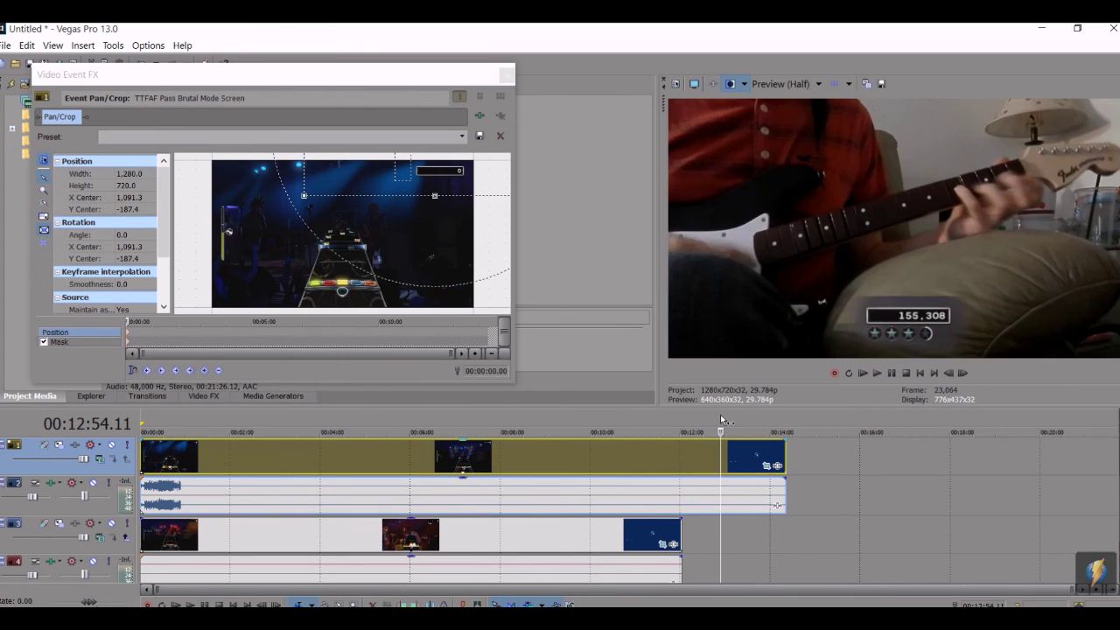
click(764, 422)
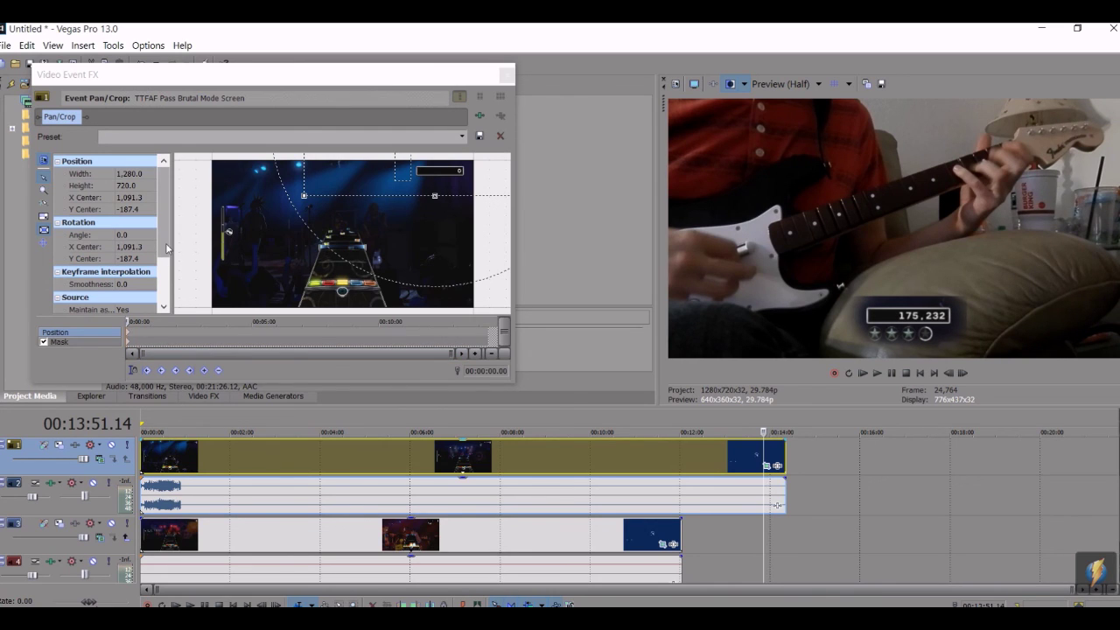
click(786, 426)
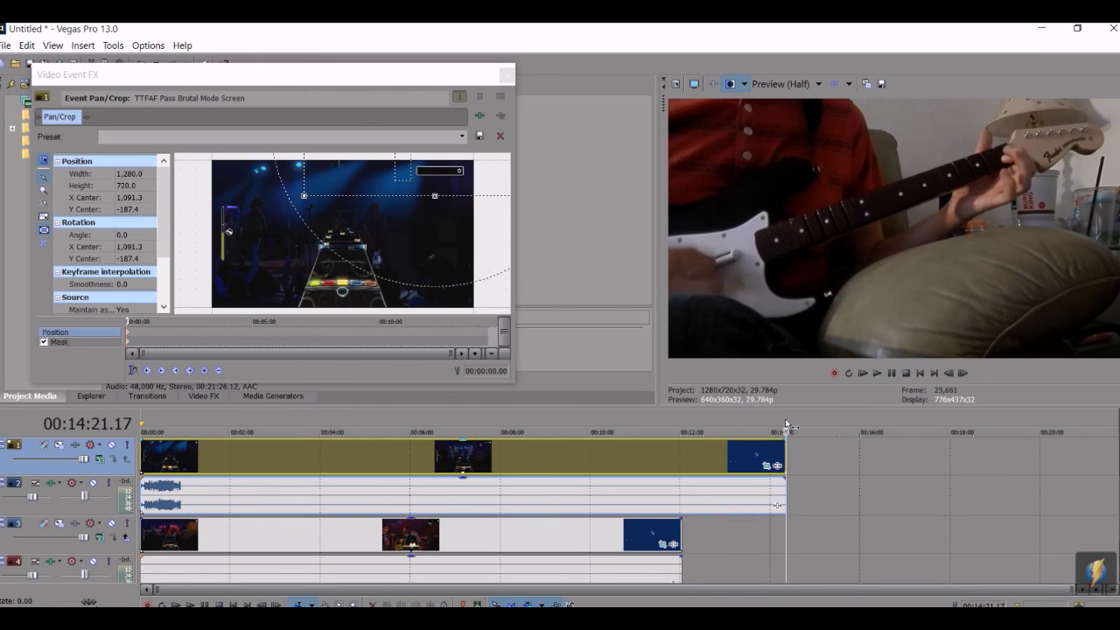